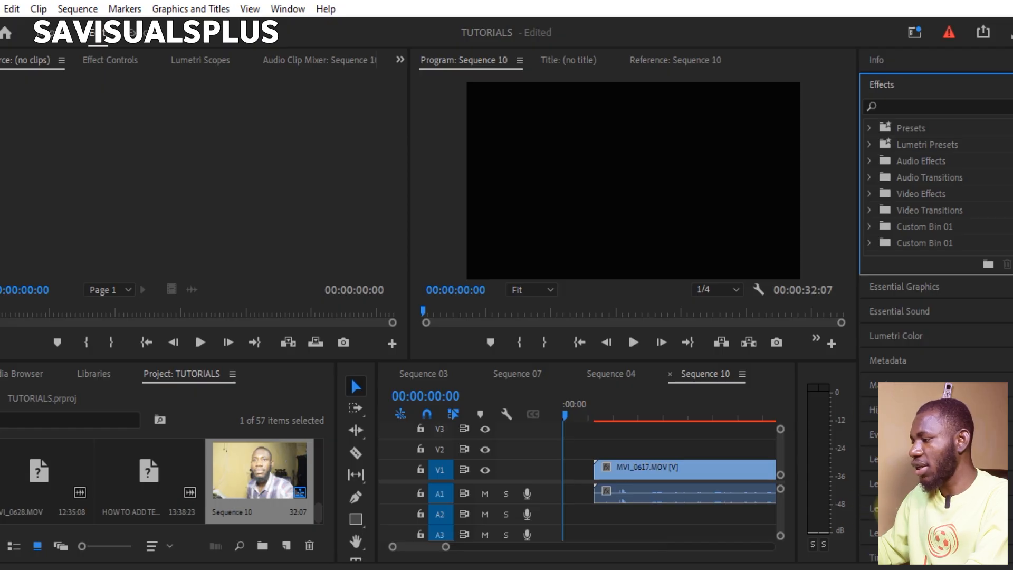
Step: Show the Essential Graphics template browser with the local My Templates collection
scroll(936, 211, "down", 1)
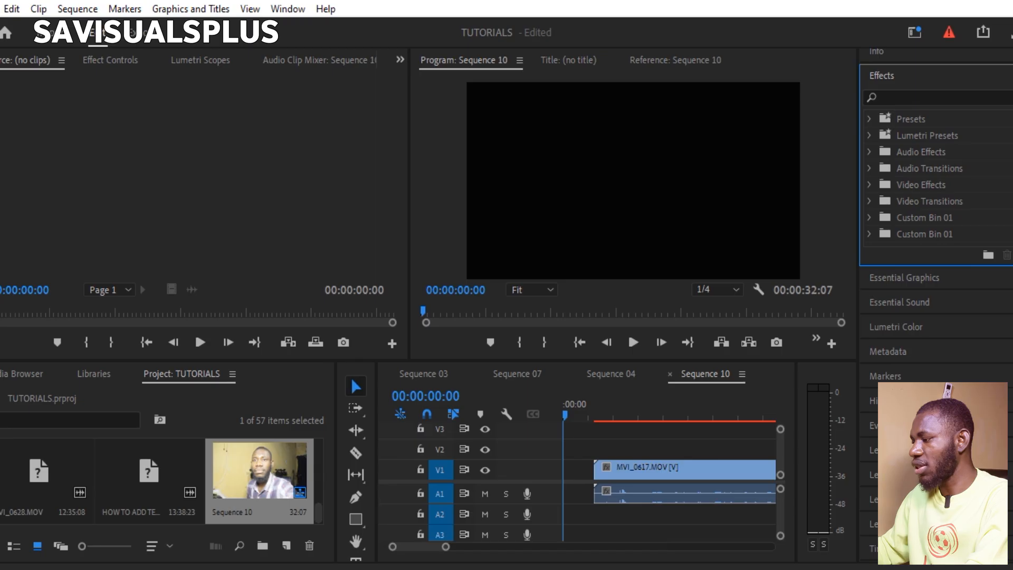
scroll(890, 354, "up", 1)
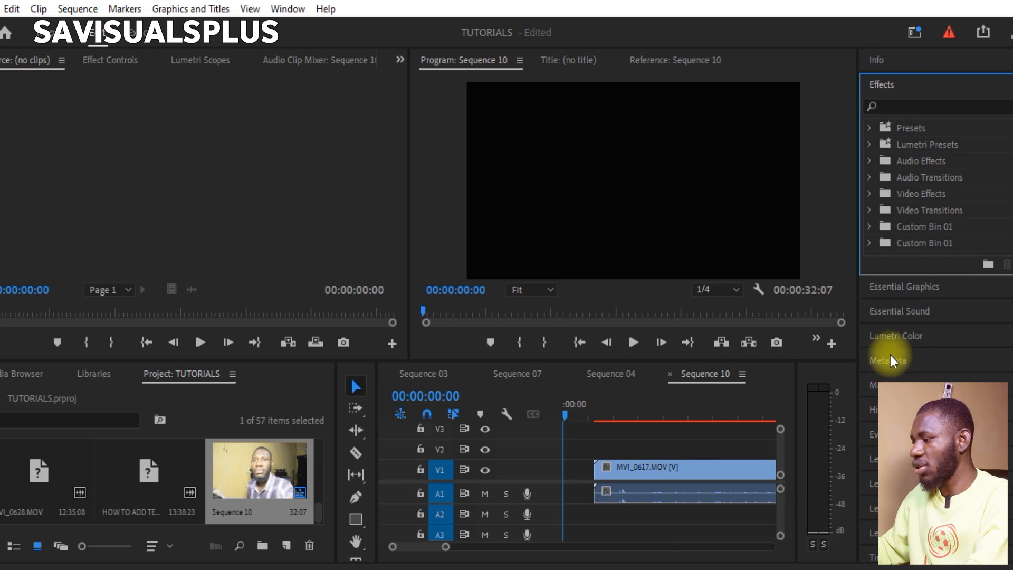
left_click(605, 430)
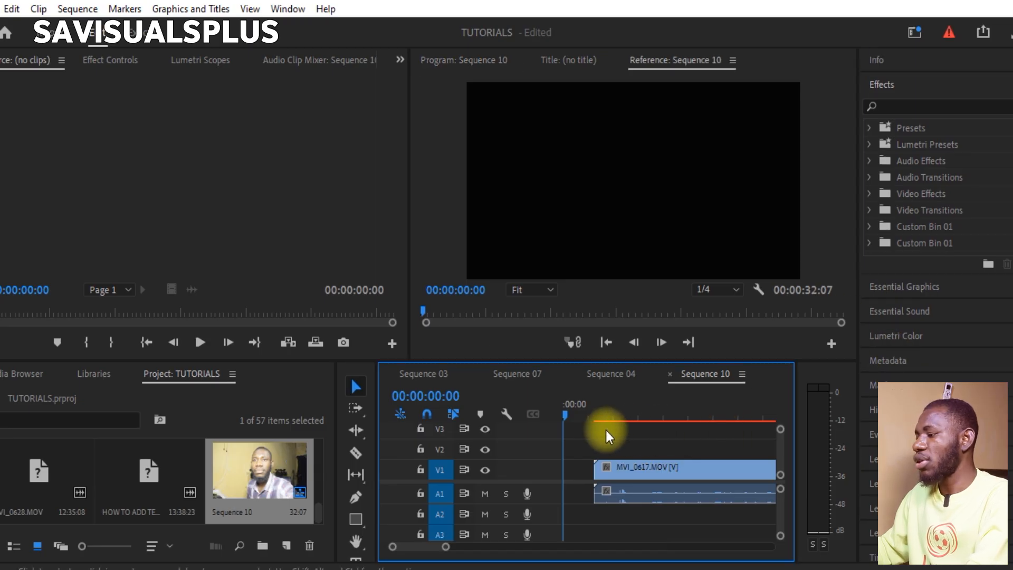
left_click(887, 287)
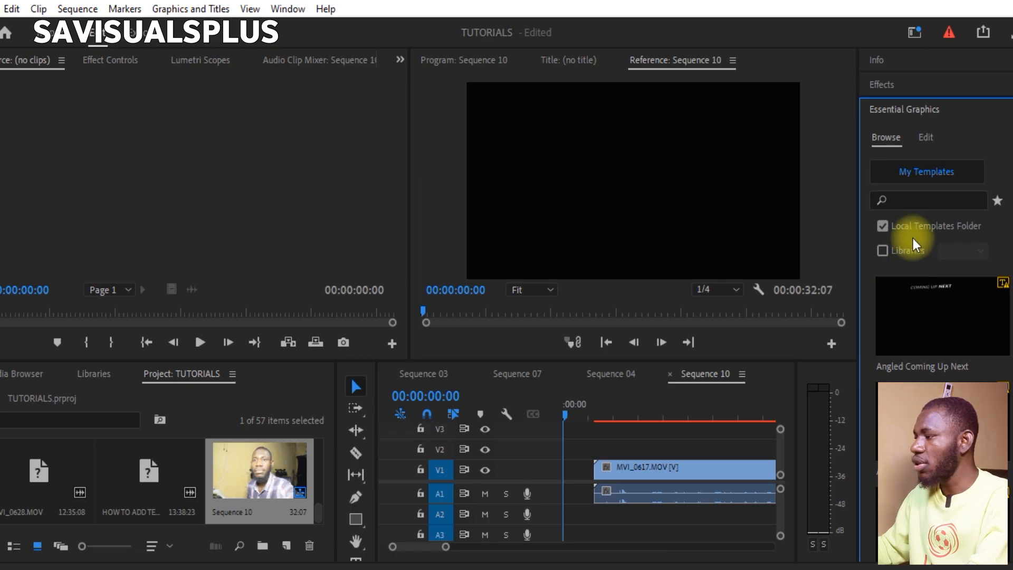
left_click(926, 138)
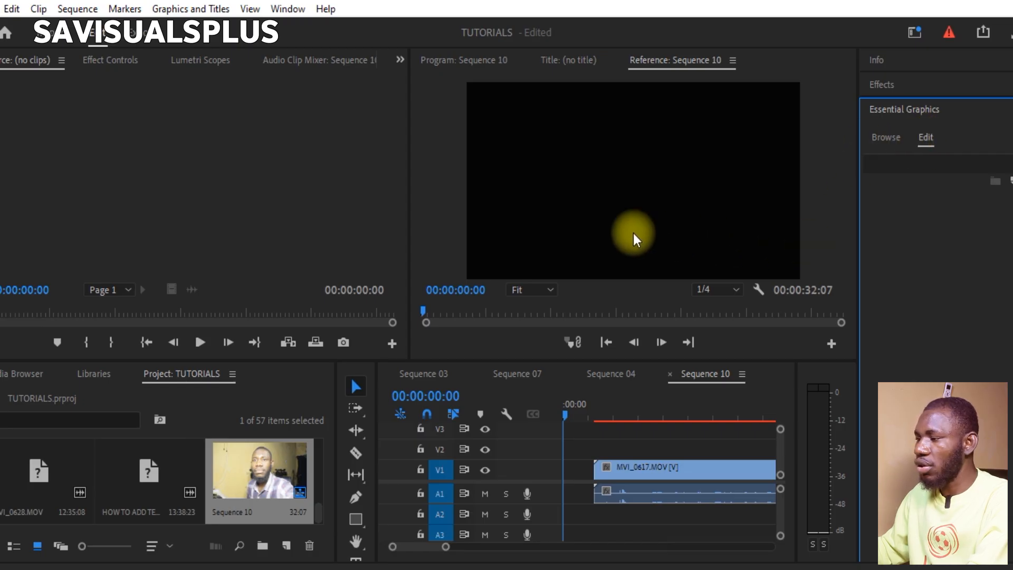
left_click(878, 139)
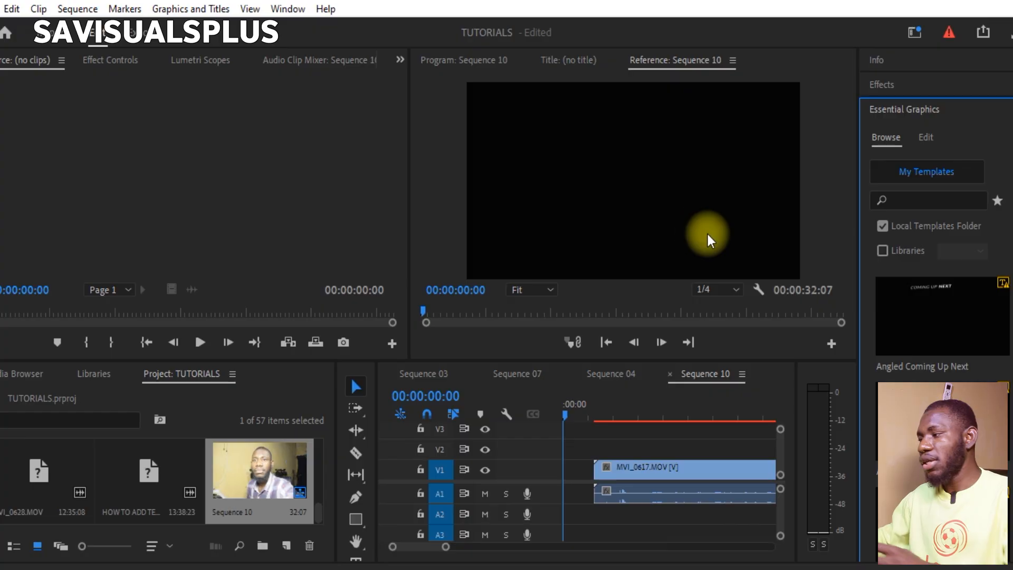
Step: Widen the motion graphics template list, examine the available title, caption, gaming and sports designs, and select the Share template
scroll(893, 314, "down", 3)
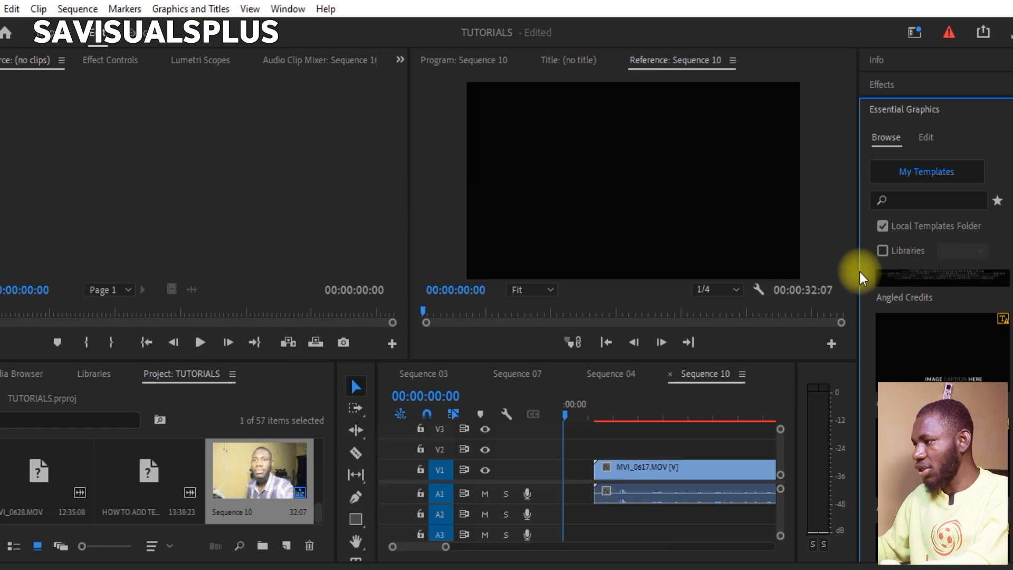
left_click_drag(854, 268, 97, 170)
scroll(710, 306, "down", 2)
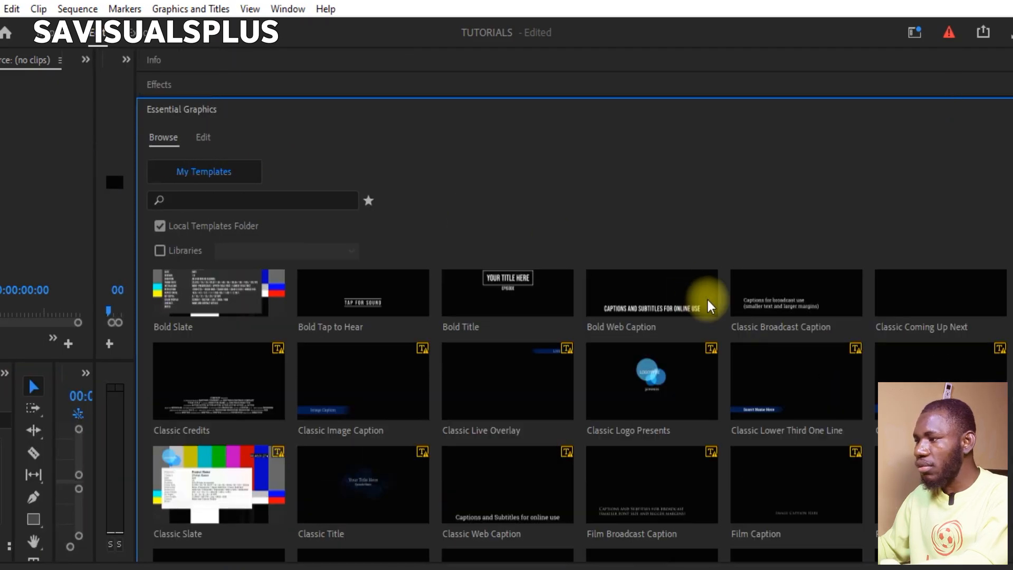
scroll(579, 415, "down", 2)
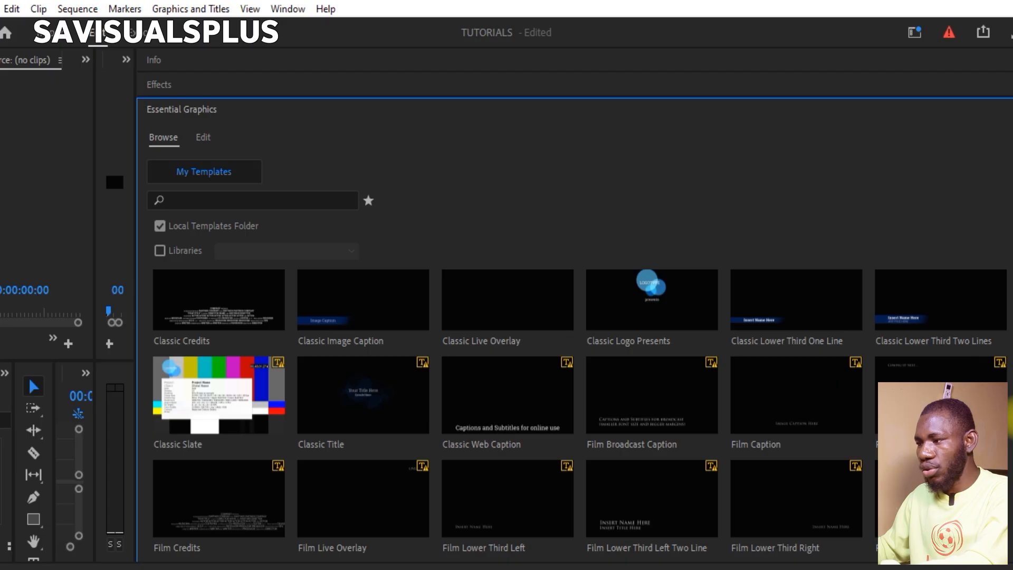
scroll(579, 415, "down", 2)
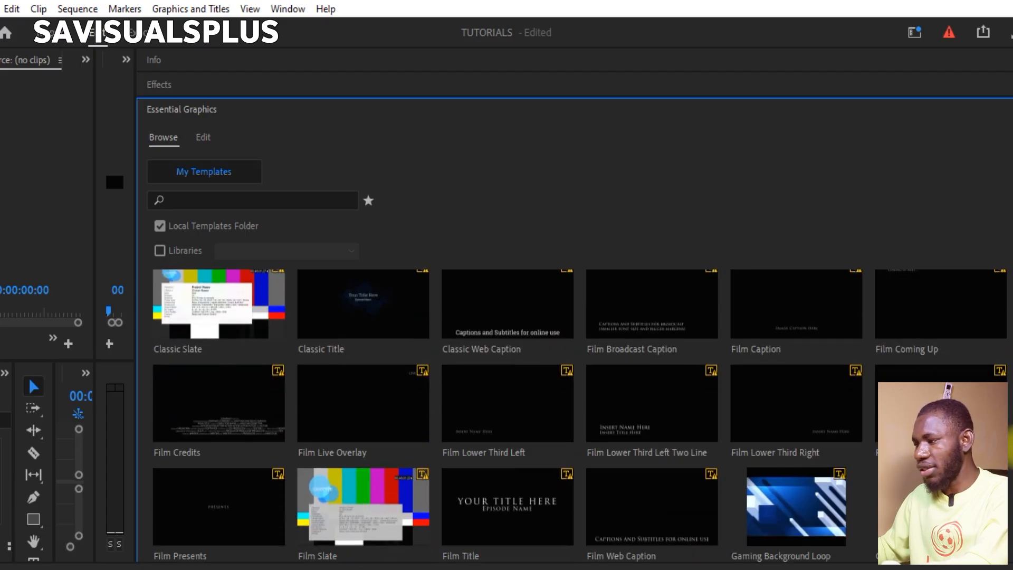
scroll(579, 415, "down", 2)
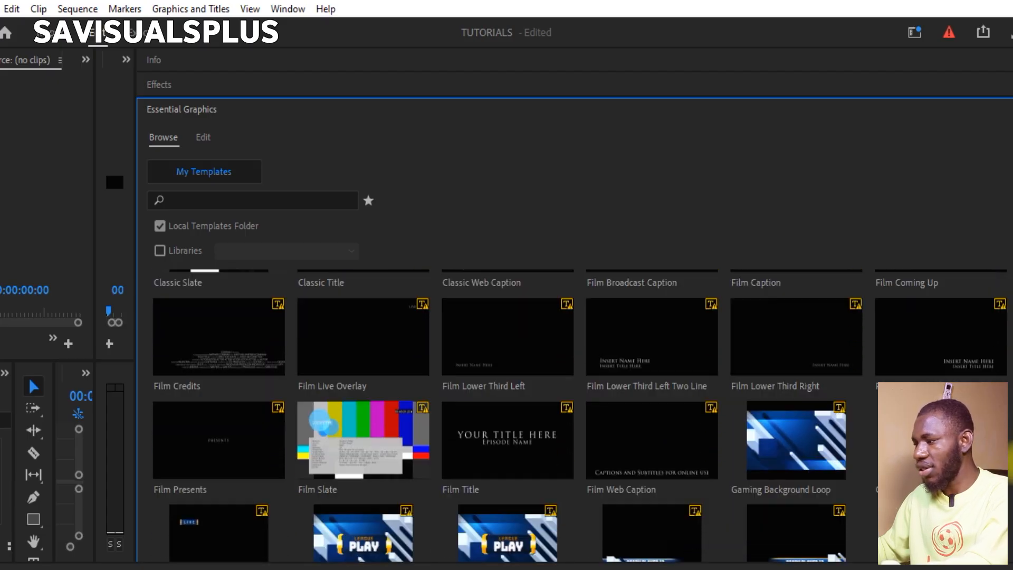
scroll(580, 415, "down", 3)
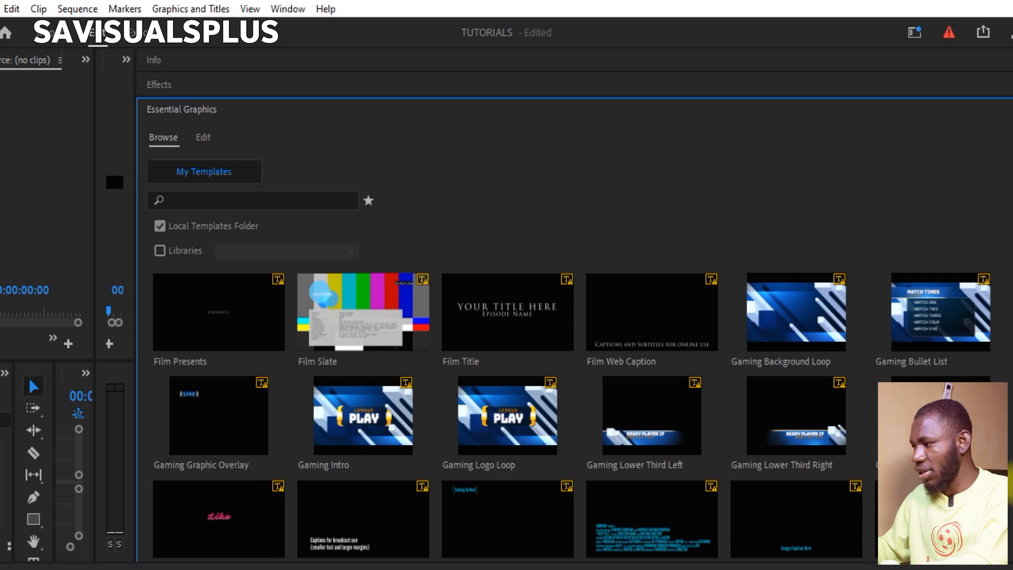
scroll(571, 415, "down", 2)
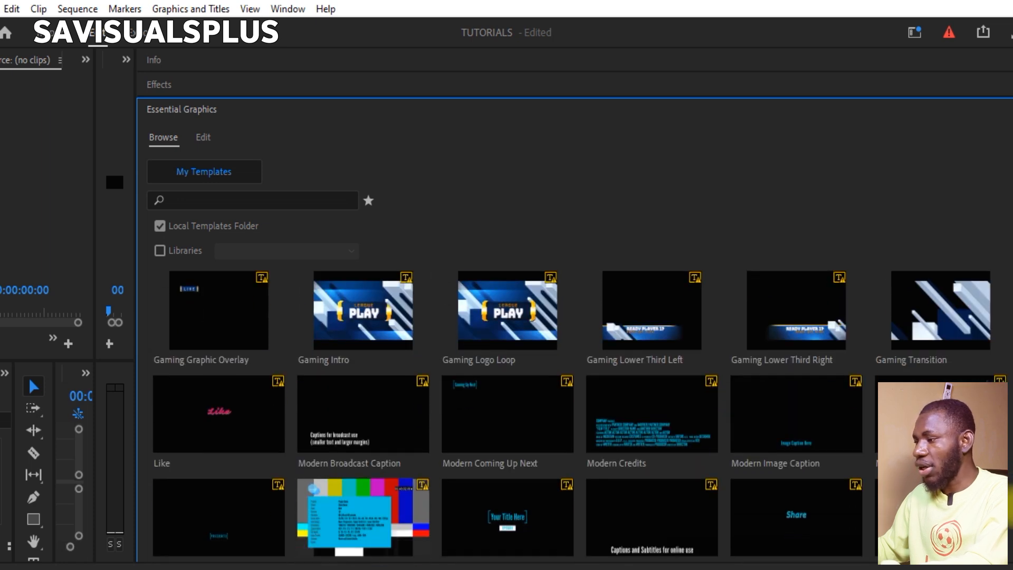
scroll(571, 415, "down", 1)
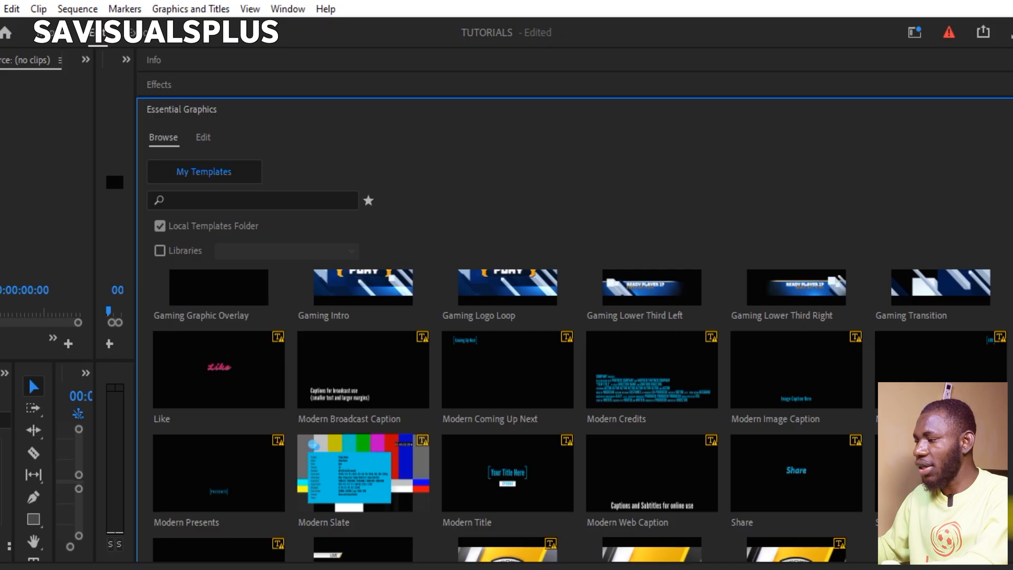
scroll(579, 416, "down", 3)
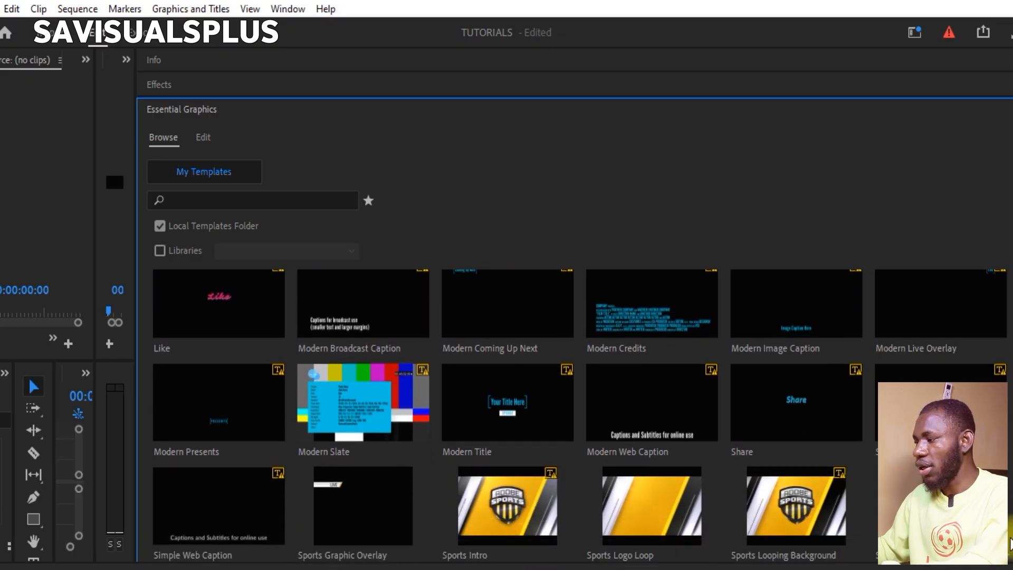
scroll(579, 415, "up", 2)
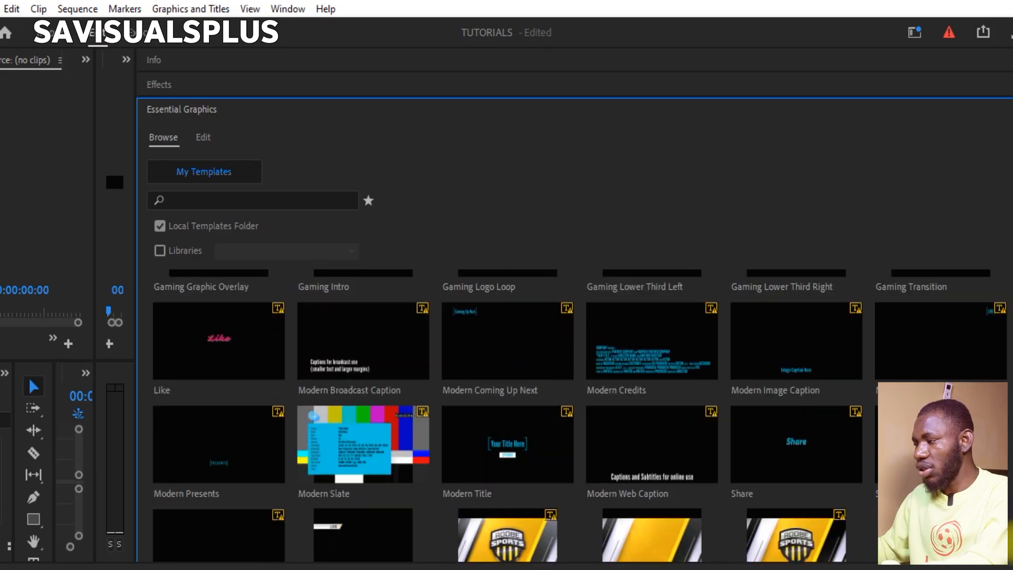
scroll(579, 415, "down", 2)
scroll(579, 415, "down", 1)
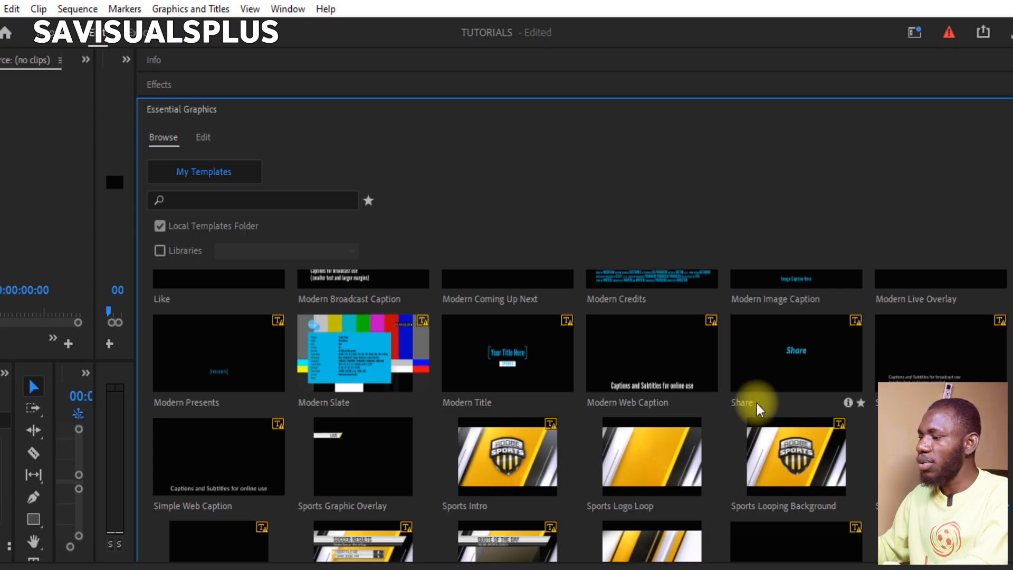
scroll(757, 403, "up", 10)
scroll(589, 368, "down", 4)
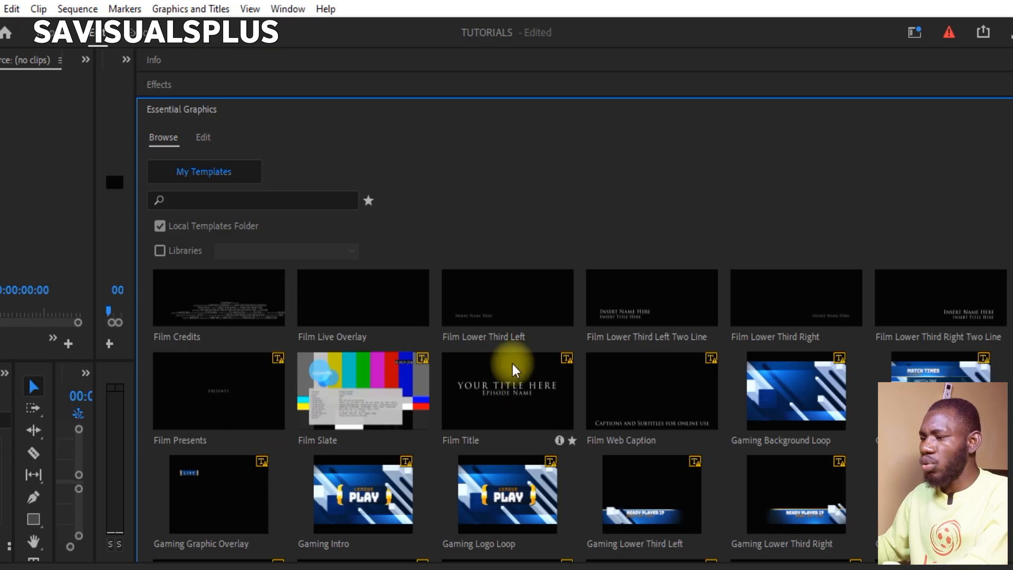
scroll(472, 404, "up", 4)
scroll(473, 403, "up", 5)
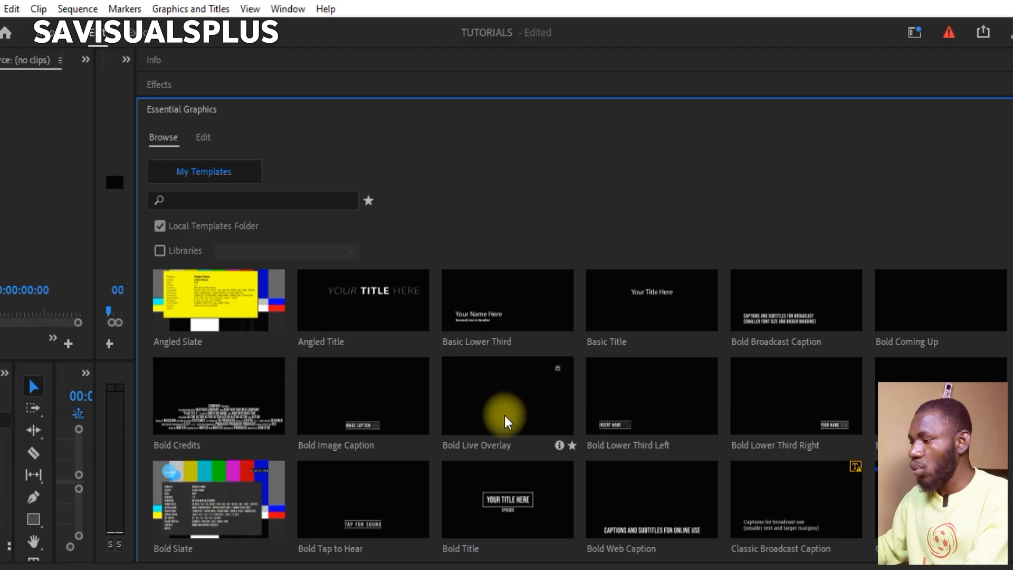
scroll(506, 419, "down", 4)
scroll(533, 422, "up", 4)
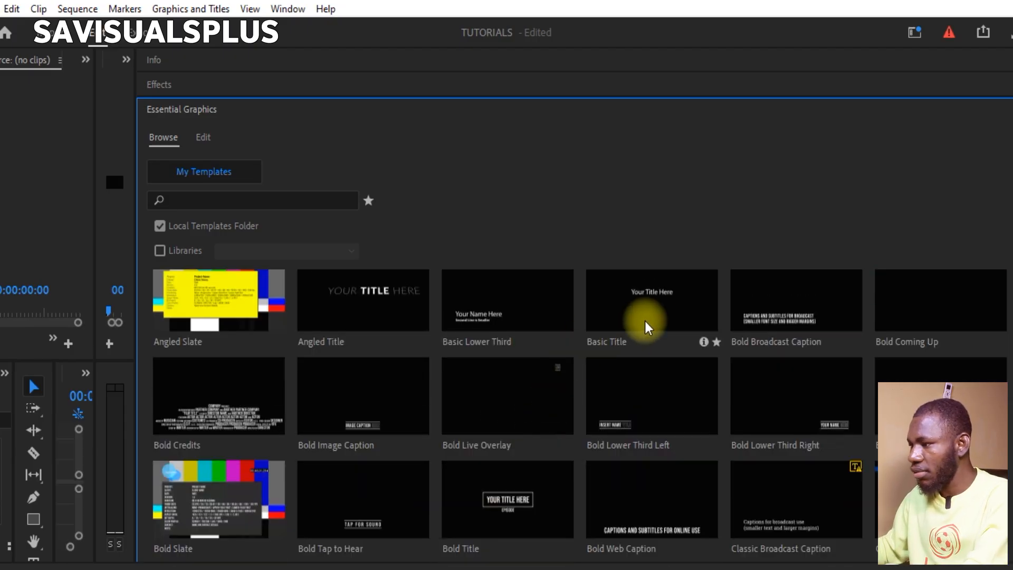
scroll(651, 338, "down", 4)
scroll(468, 422, "down", 5)
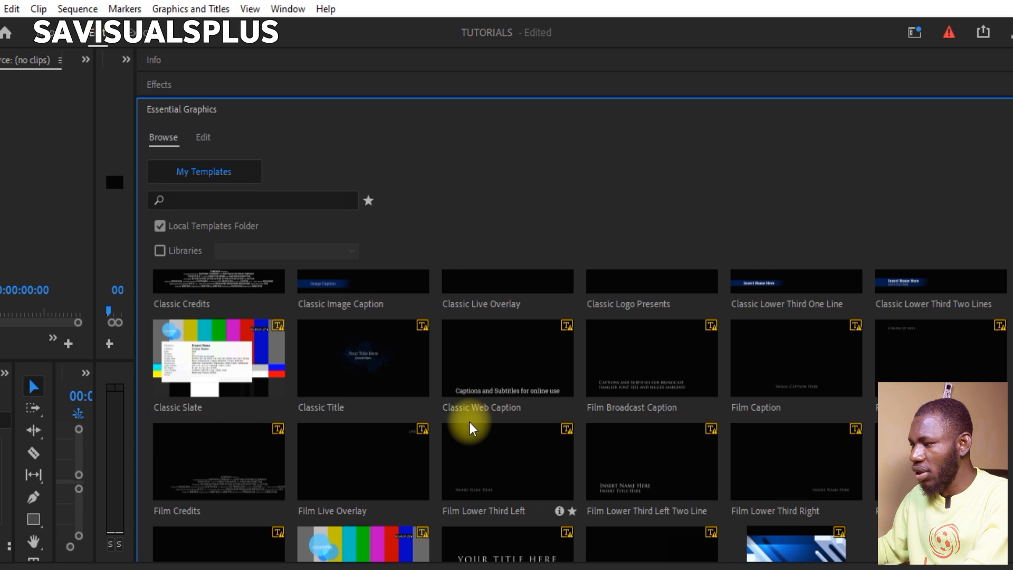
scroll(560, 407, "down", 5)
scroll(559, 406, "down", 4)
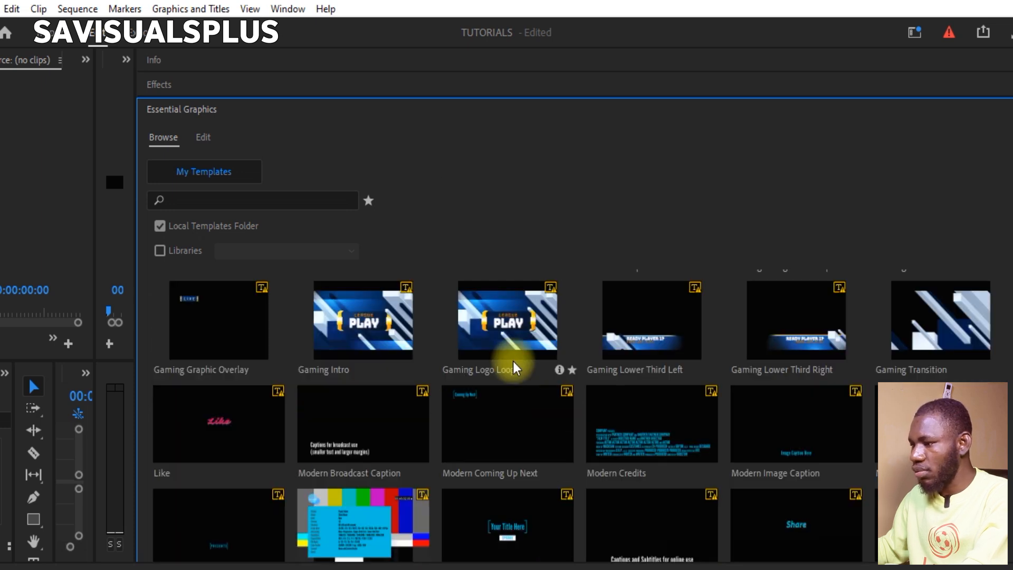
scroll(514, 367, "down", 4)
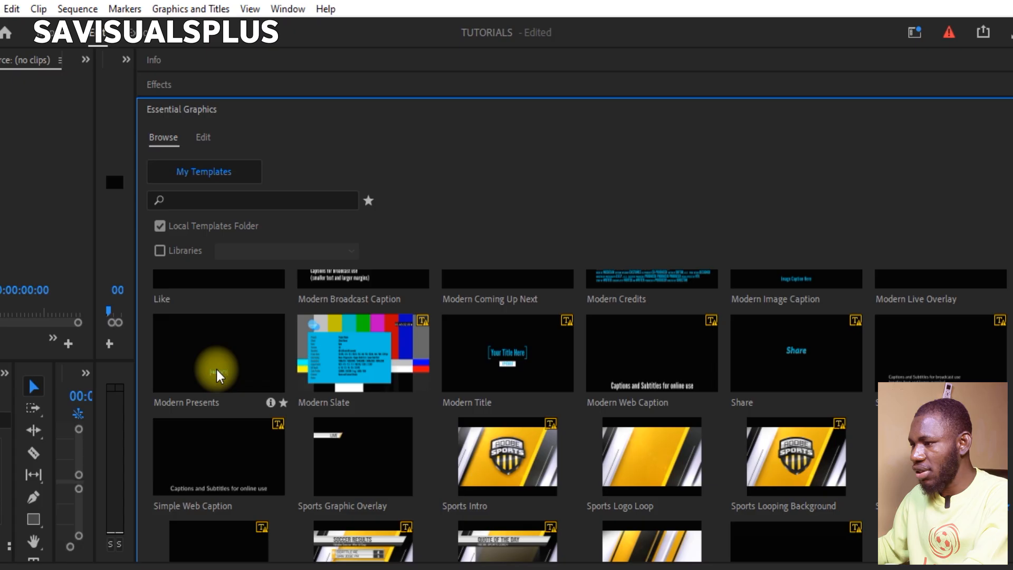
left_click(793, 364)
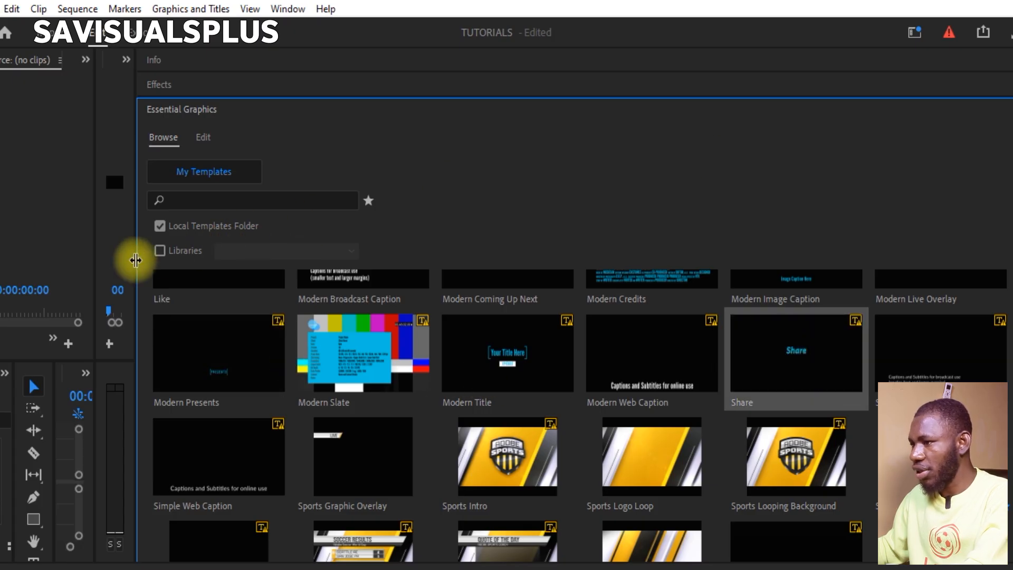
Step: Try to restore the layout by hand, narrowing the template browser and widening the monitor and timeline areas
left_click_drag(132, 260, 134, 260)
left_click_drag(559, 278, 804, 279)
left_click_drag(95, 256, 450, 258)
left_click_drag(89, 400, 348, 392)
left_click_drag(94, 414, 564, 425)
Step: Reset the workspace to its saved layout
left_click(288, 9)
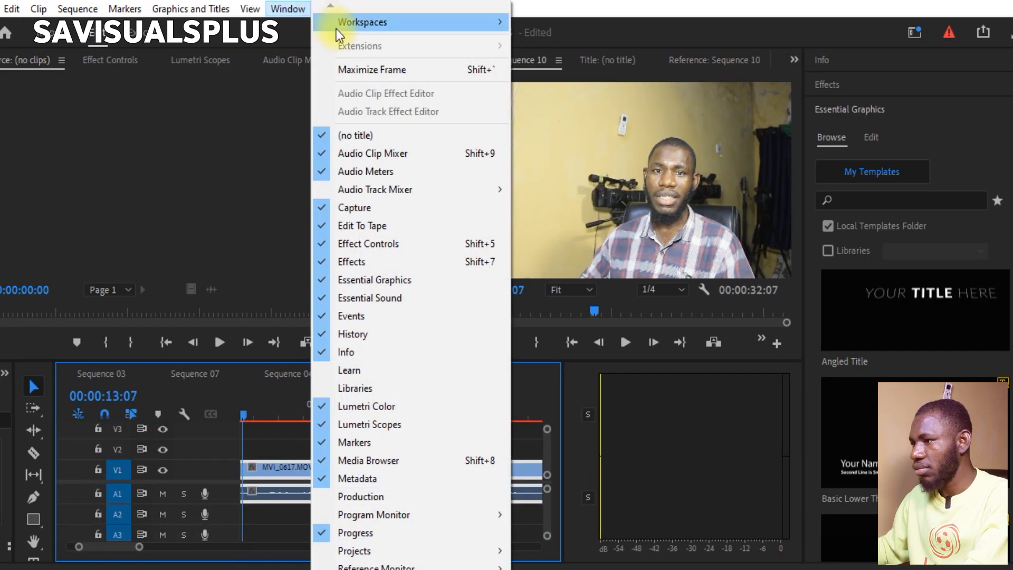
mouse_move(400, 21)
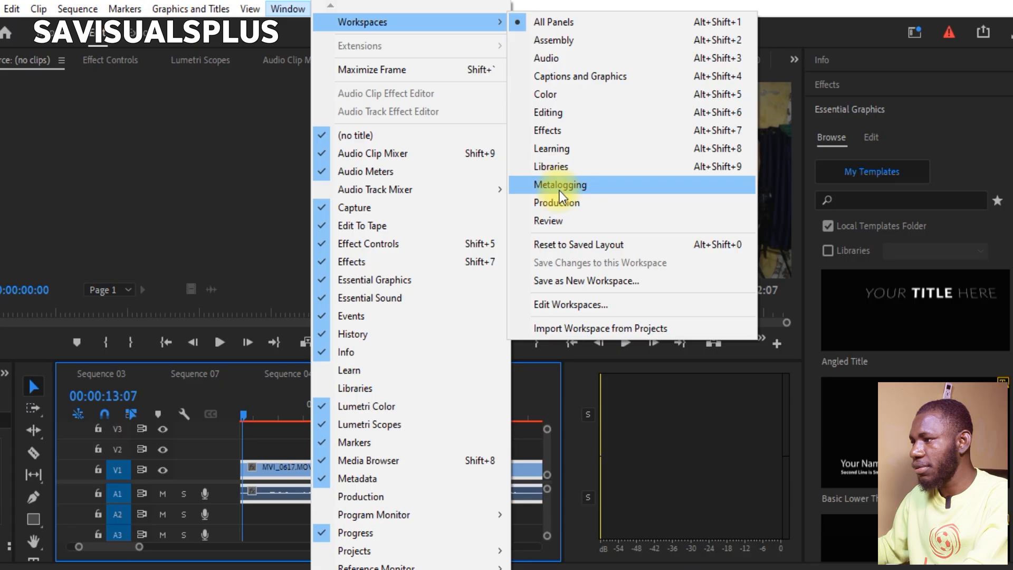
left_click(553, 244)
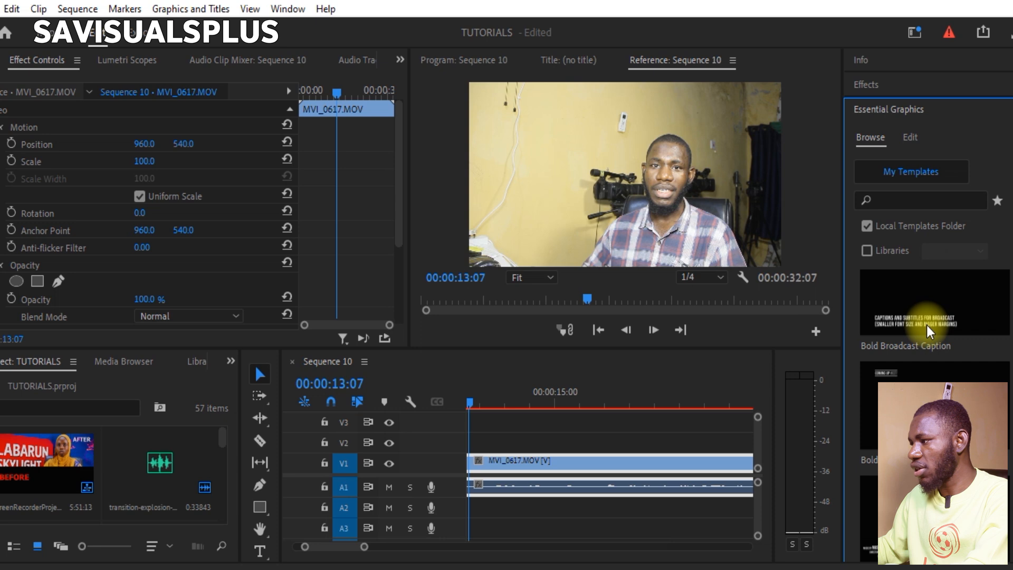
Step: Place the Share template on track V2 above the MVI_0617.MOV clip, accepting substitution of the missing font
mouse_move(945, 362)
scroll(945, 362, "down", 8)
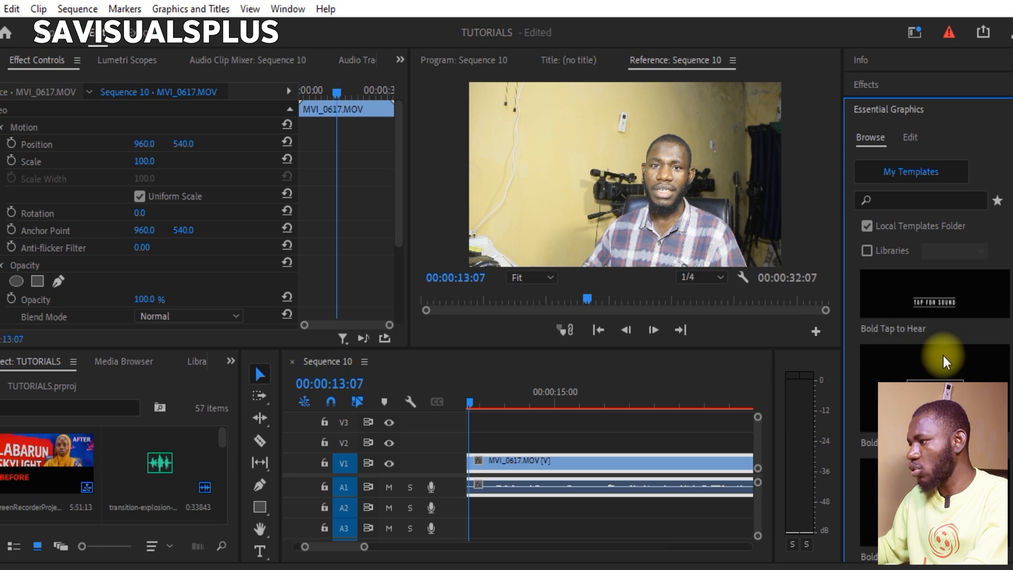
scroll(944, 362, "down", 8)
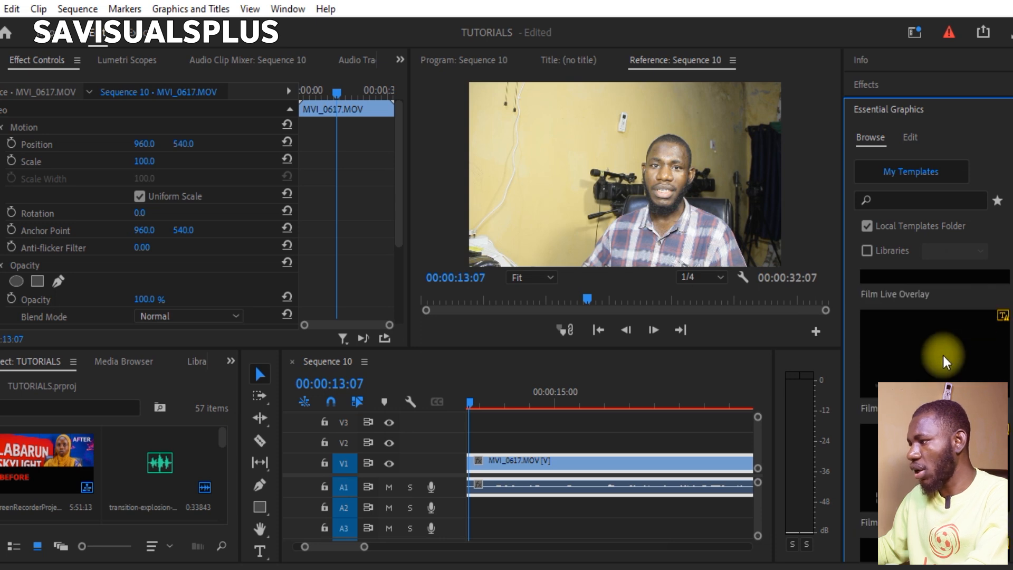
scroll(944, 362, "down", 10)
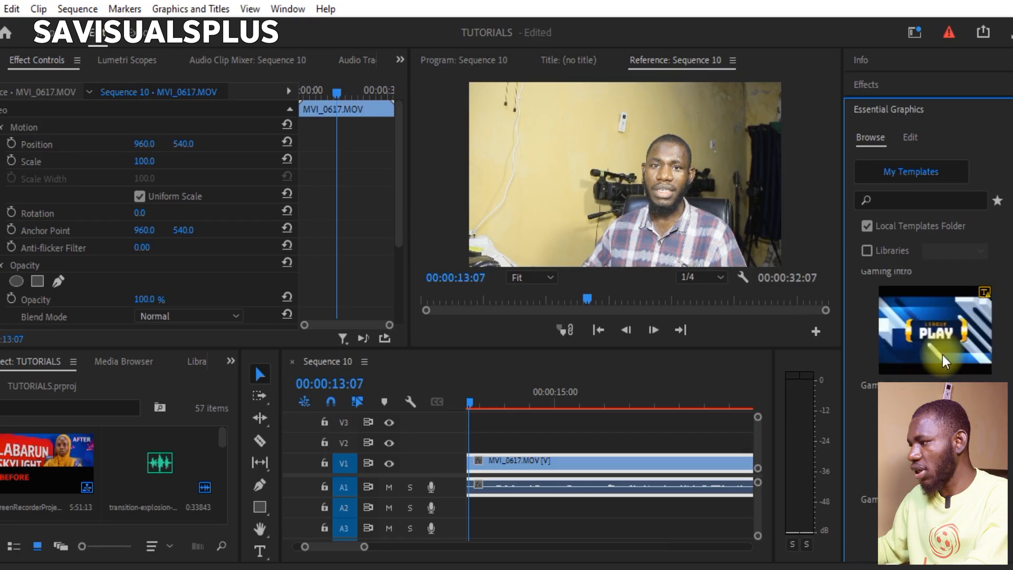
scroll(944, 362, "down", 6)
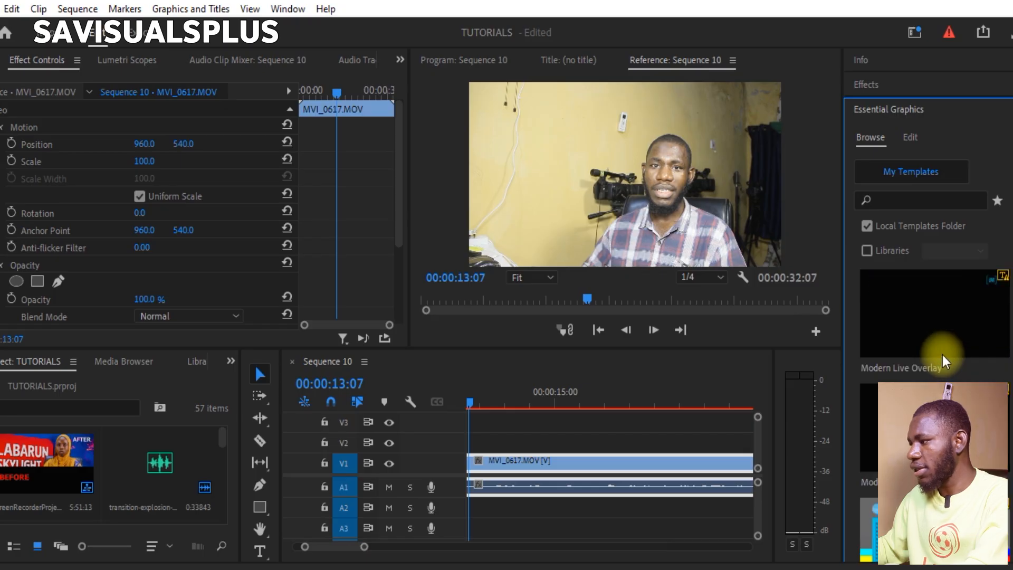
scroll(937, 379, "down", 3)
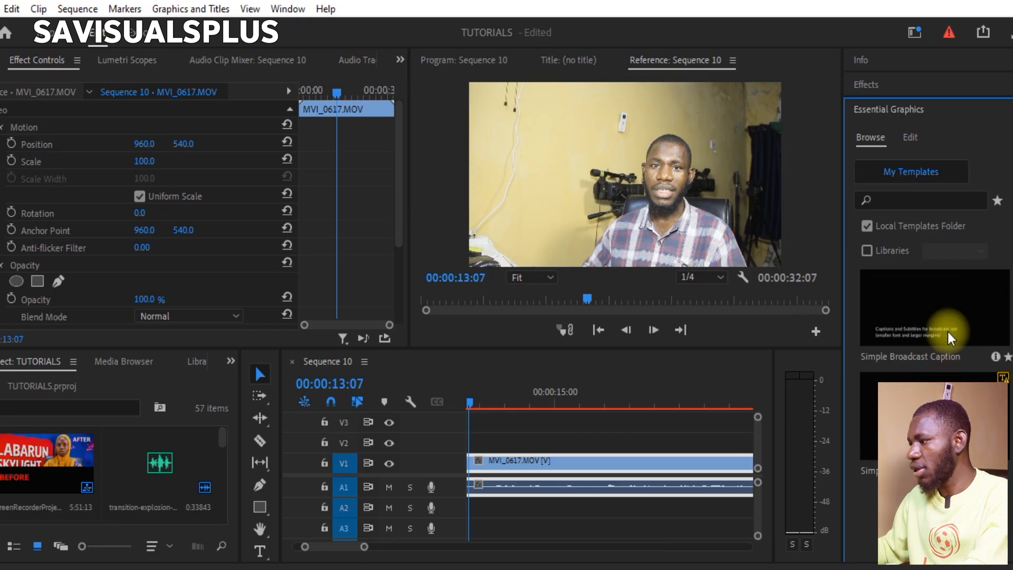
scroll(944, 353, "up", 3)
left_click_drag(872, 386, 481, 436)
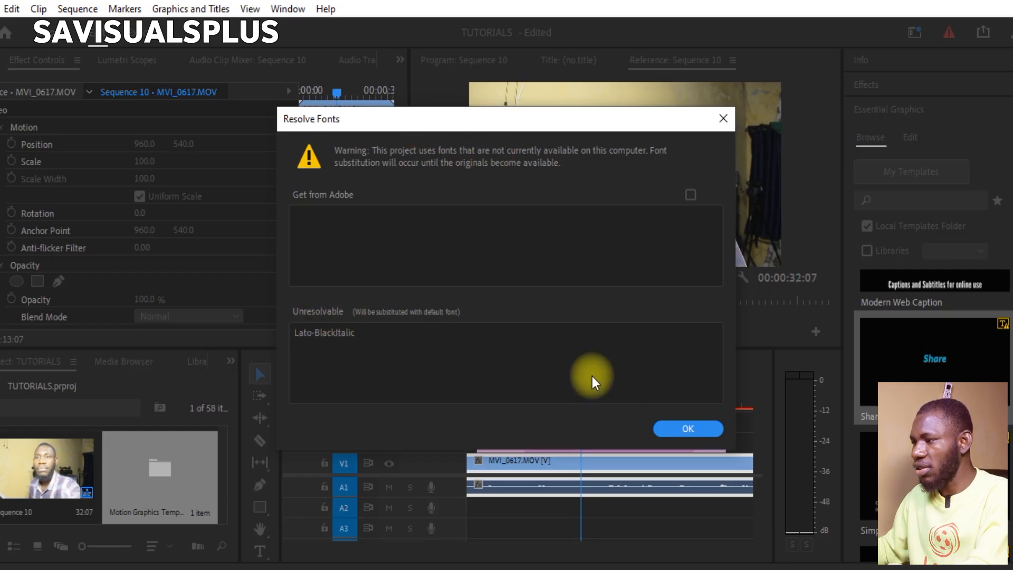
left_click(704, 427)
Step: Move the Share graphic on V2 to the start of the MVI_0617.MOV clip and return the playhead to 00:00:00:00
left_click(588, 442)
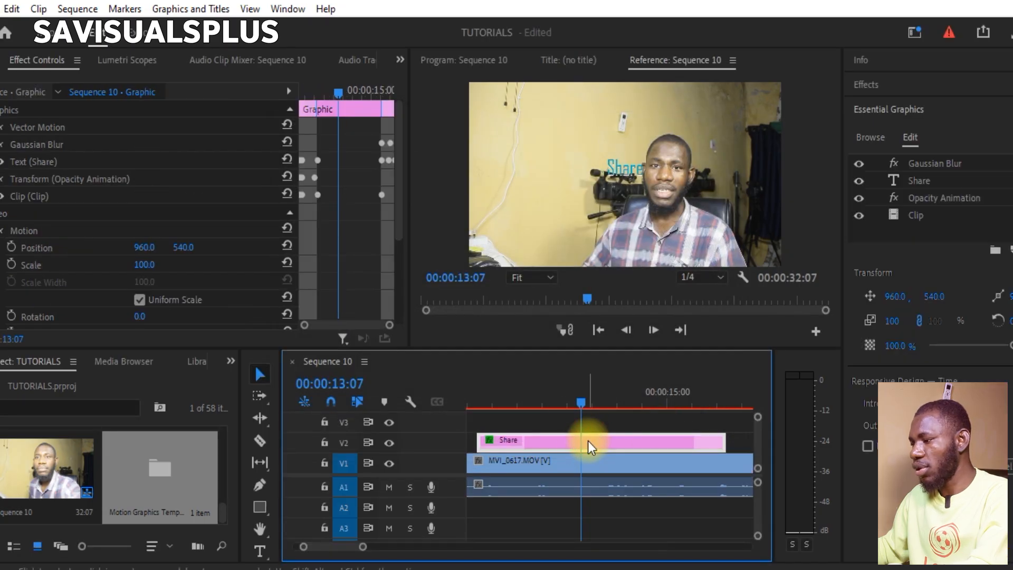
key("minus")
key("minus")
key("minus")
left_click_drag(547, 444, 448, 446)
left_click_drag(513, 401, 438, 401)
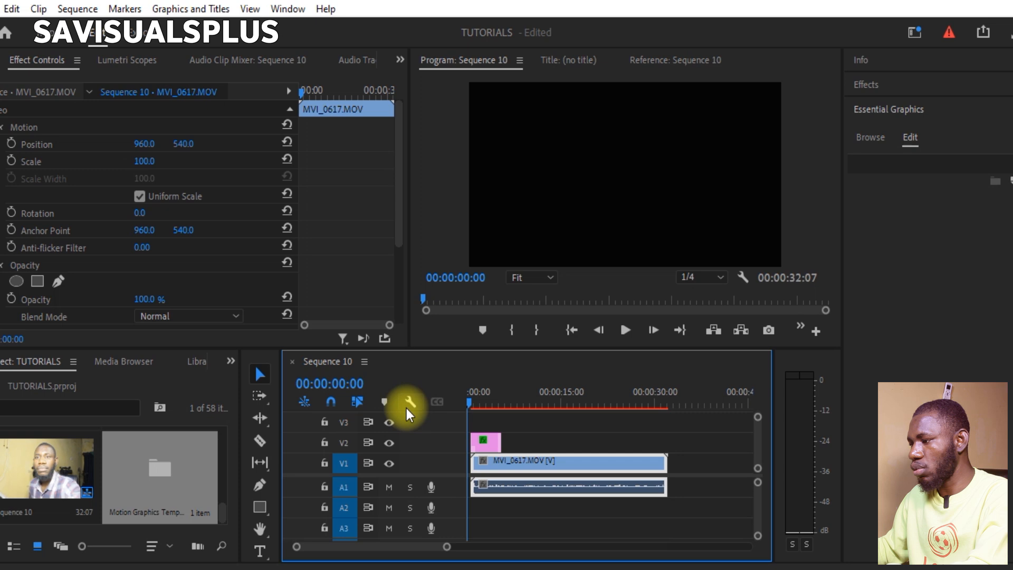
Step: Move the Share graphic on V2 to 00:00:00:00, ahead of the start of the MVI_0617.MOV clip
key("equal")
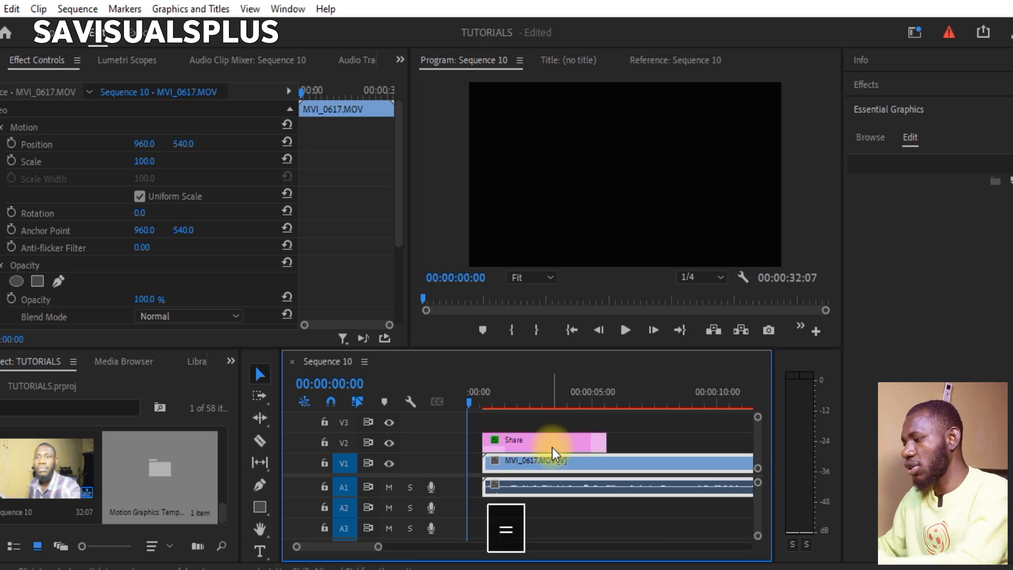
left_click_drag(553, 452, 520, 453)
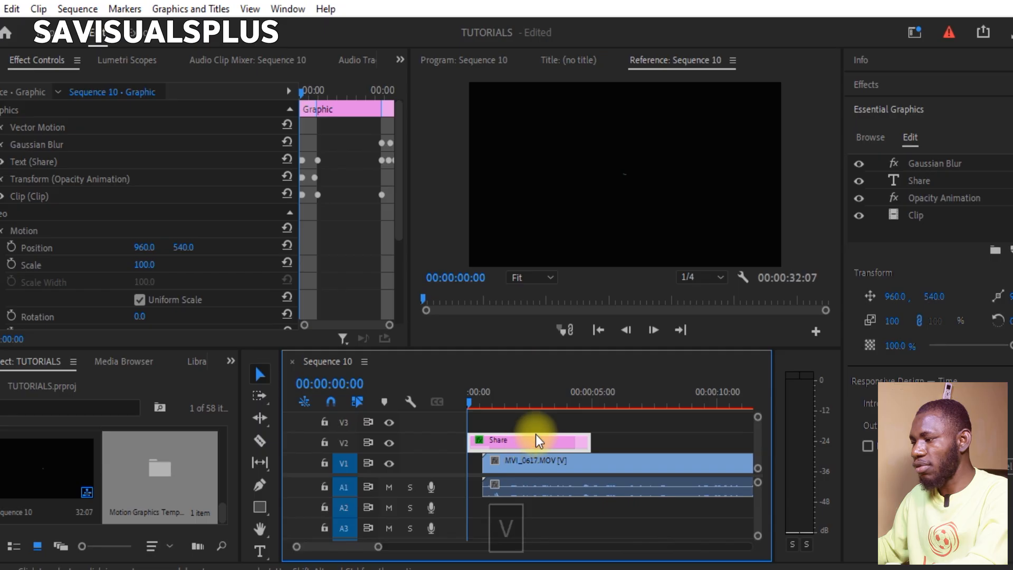
Step: Play the opening of the sequence several times from the start to examine the Share text animation
key("space")
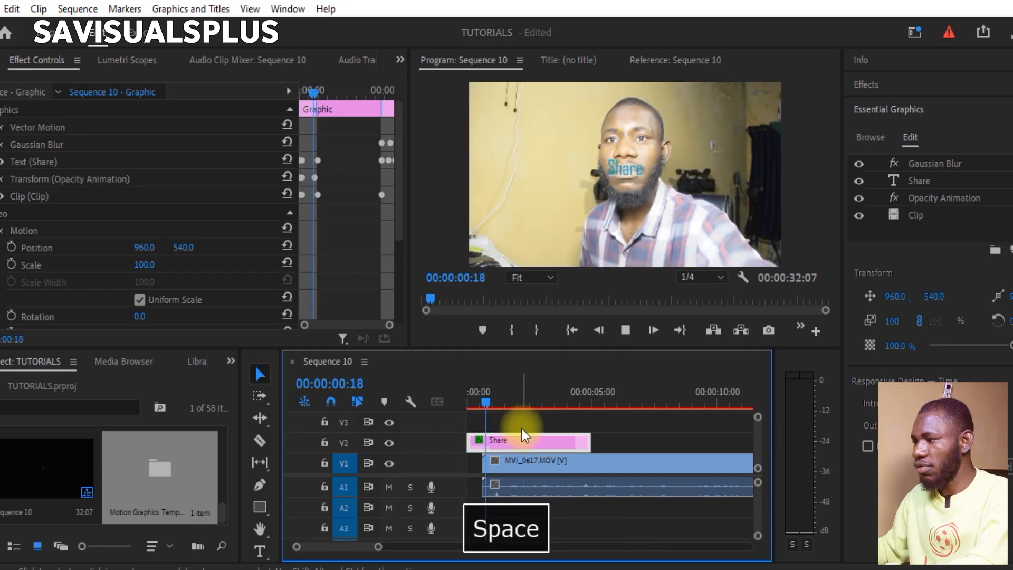
left_click_drag(490, 401, 450, 420)
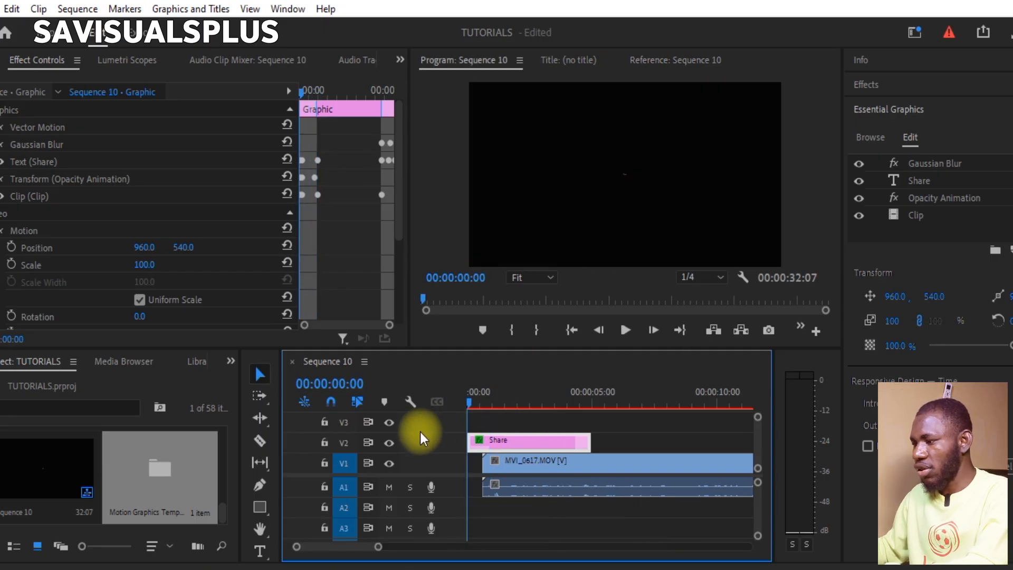
key("space")
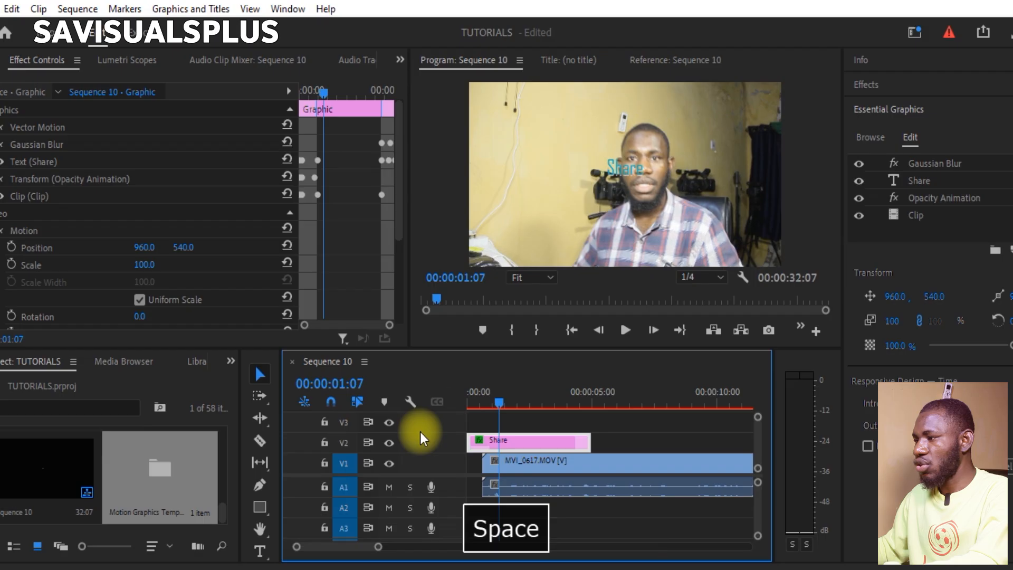
left_click_drag(493, 402, 384, 414)
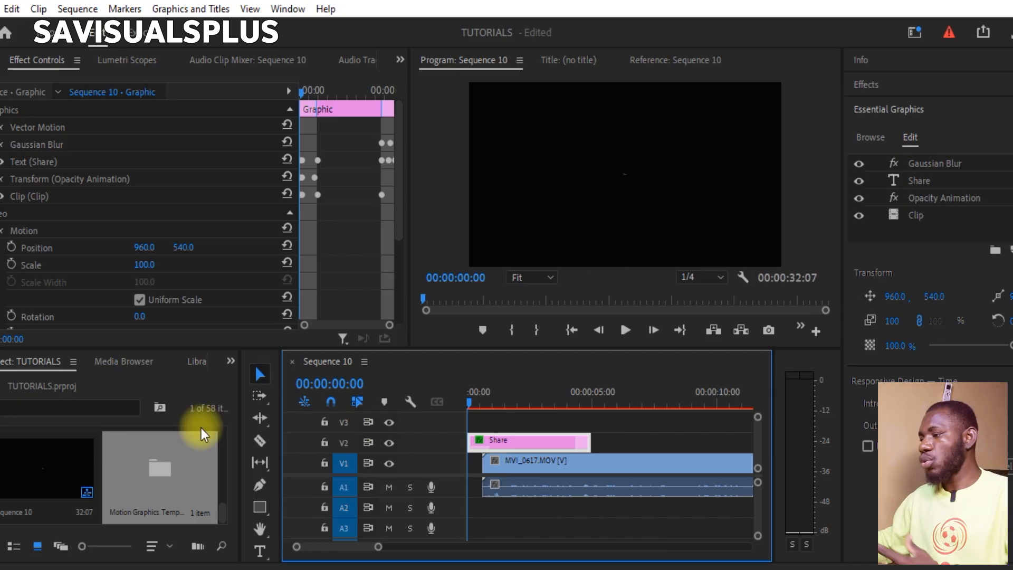
key("space")
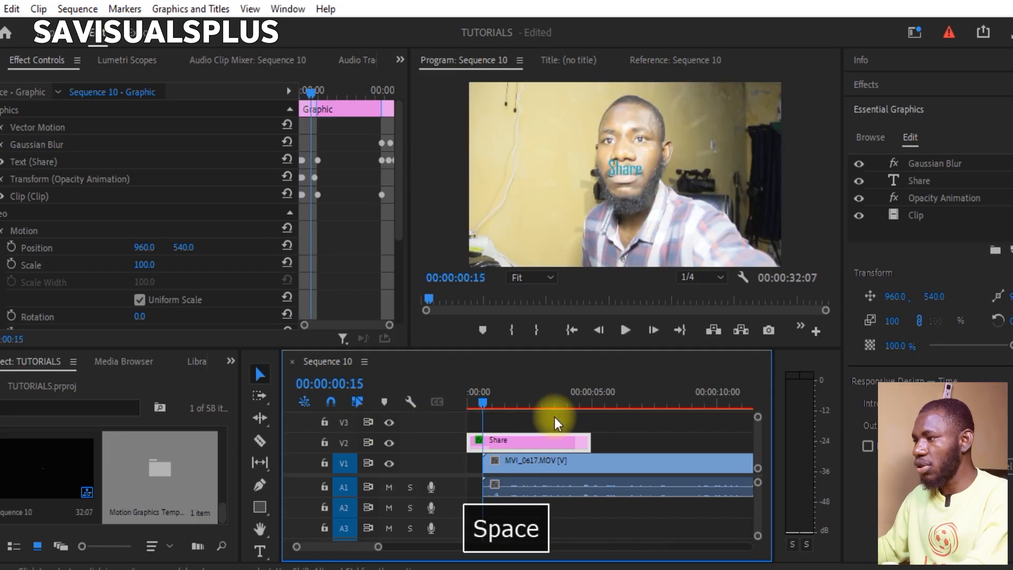
key("space")
left_click_drag(480, 395, 396, 424)
key("space")
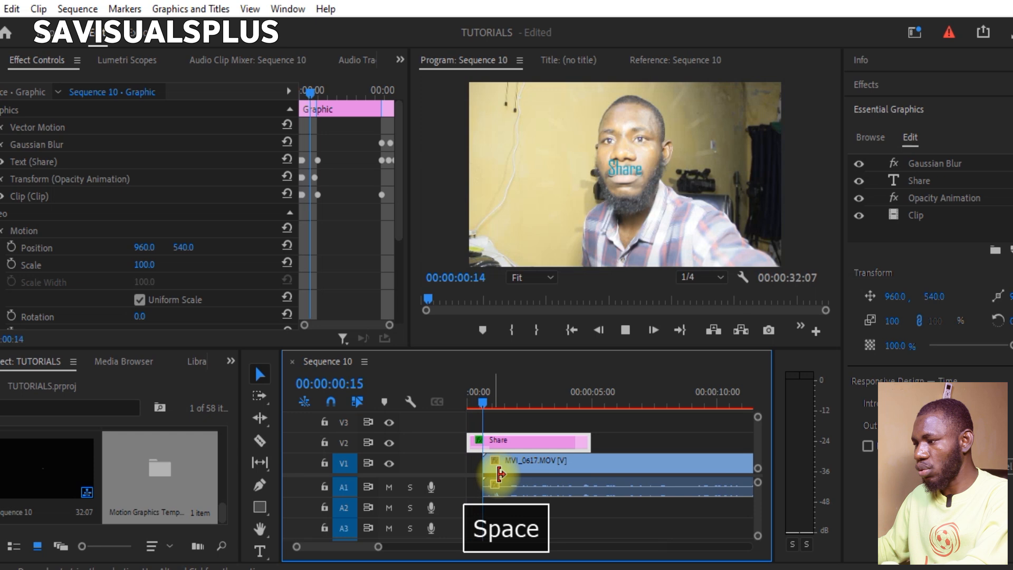
key("space")
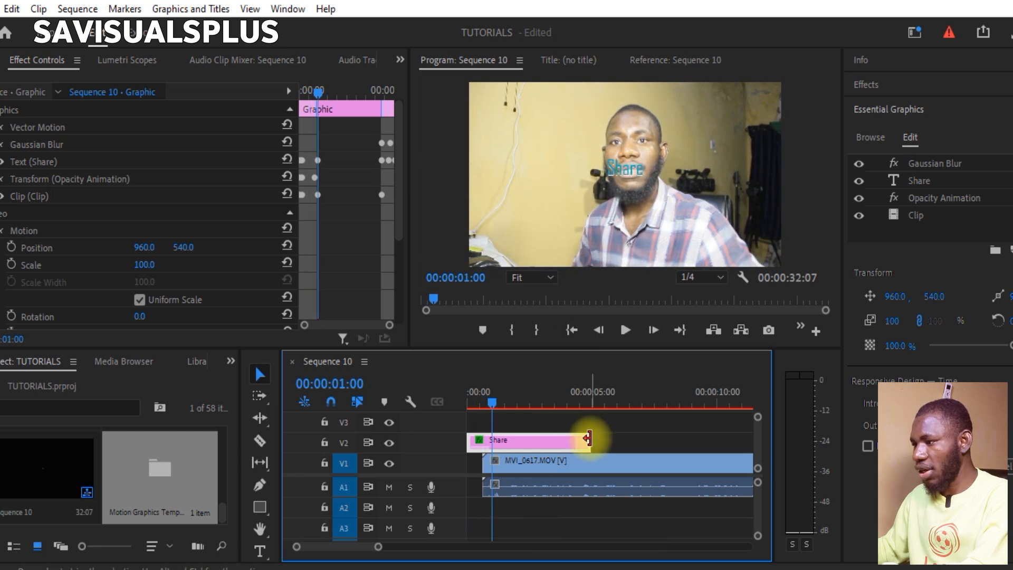
Step: Trim the end of the Share graphic on V2 back to about 00:00:01:00 and play it from the start
left_click_drag(574, 438, 492, 446)
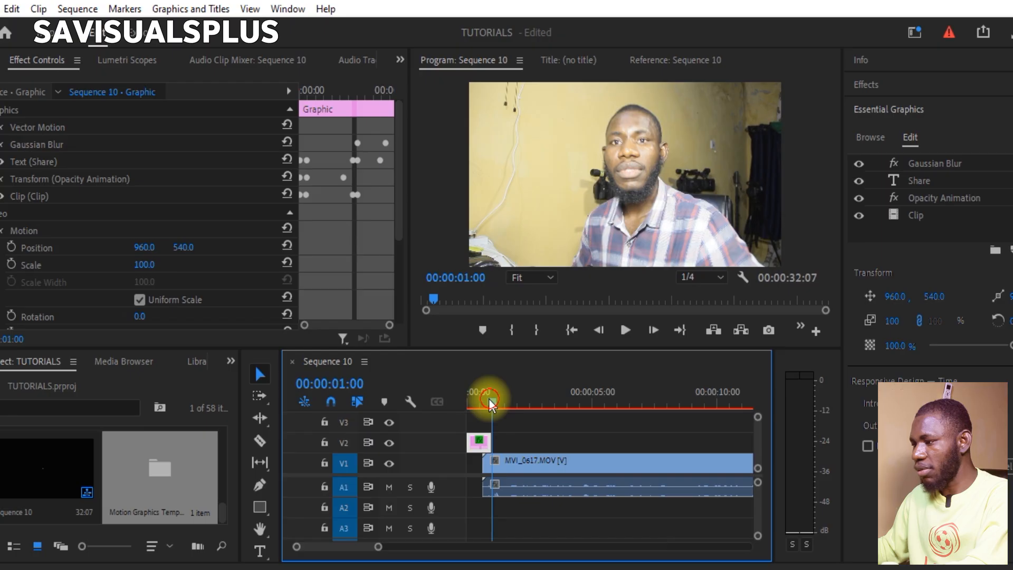
left_click_drag(486, 403, 399, 414)
key("v")
key("space")
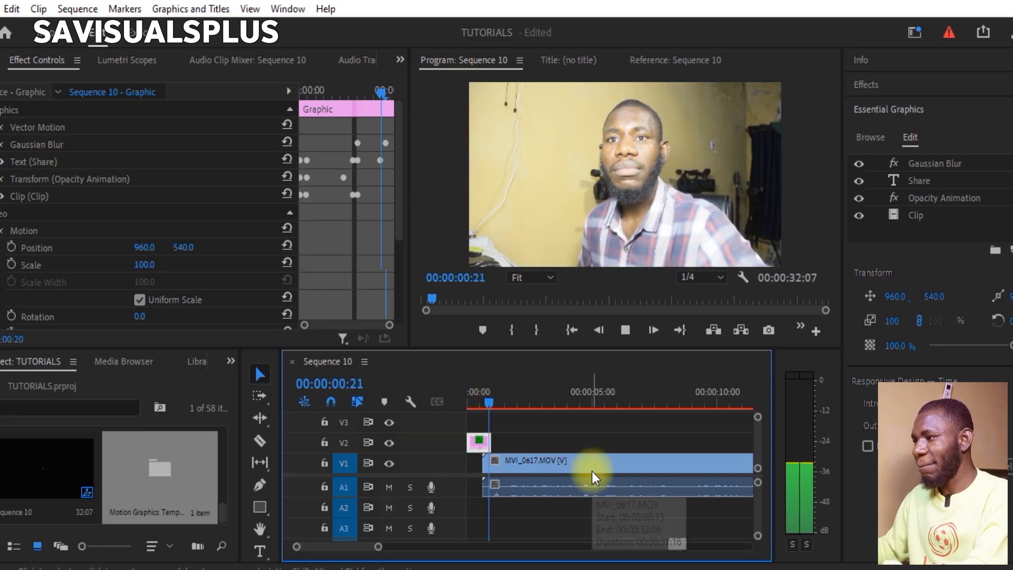
key("space")
Step: At 00:00:00:11, replace the Share graphic's text with INTRO and scale the text up to several times its size
left_click(478, 407)
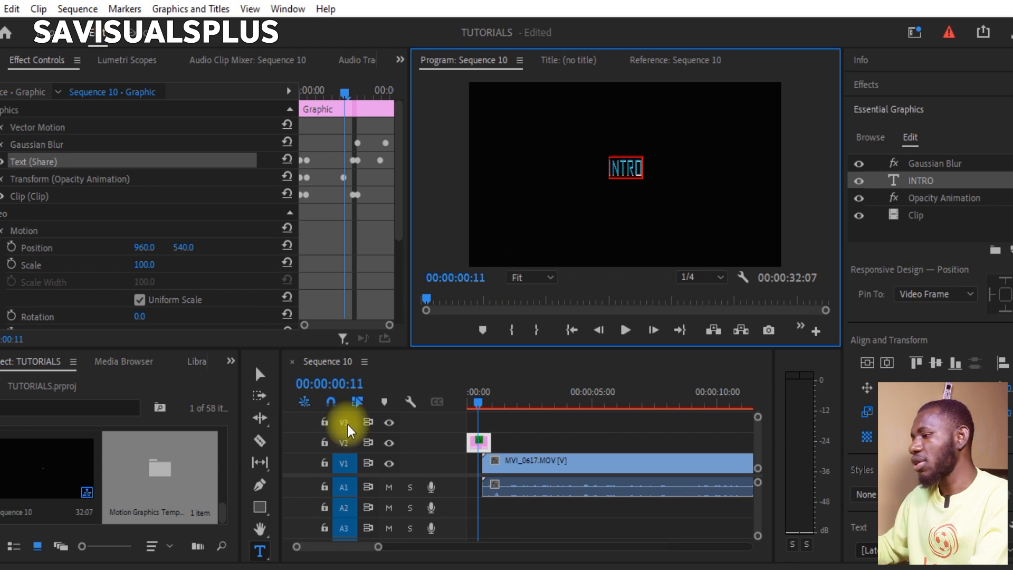
left_click(261, 379)
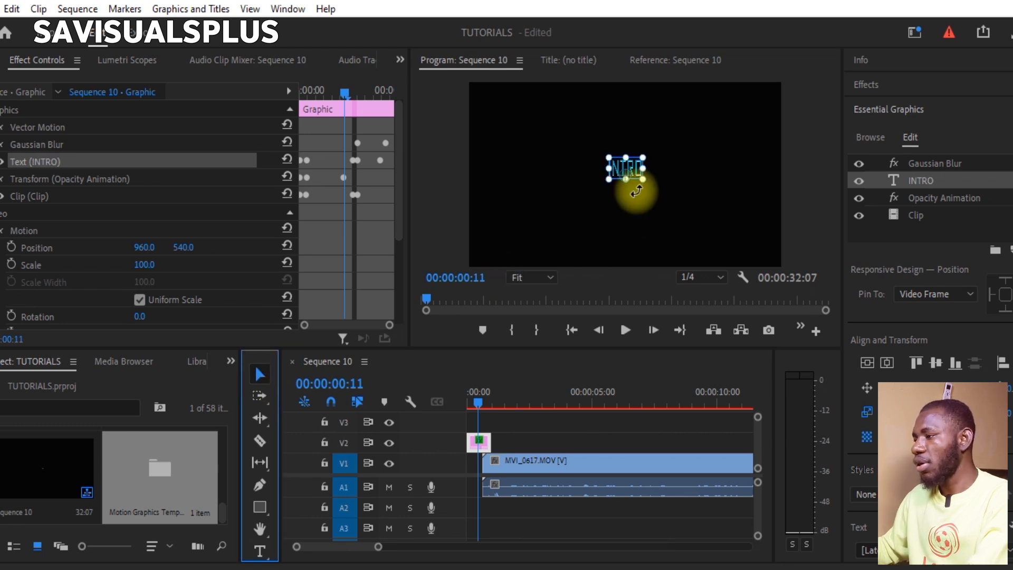
left_click_drag(642, 179, 729, 241)
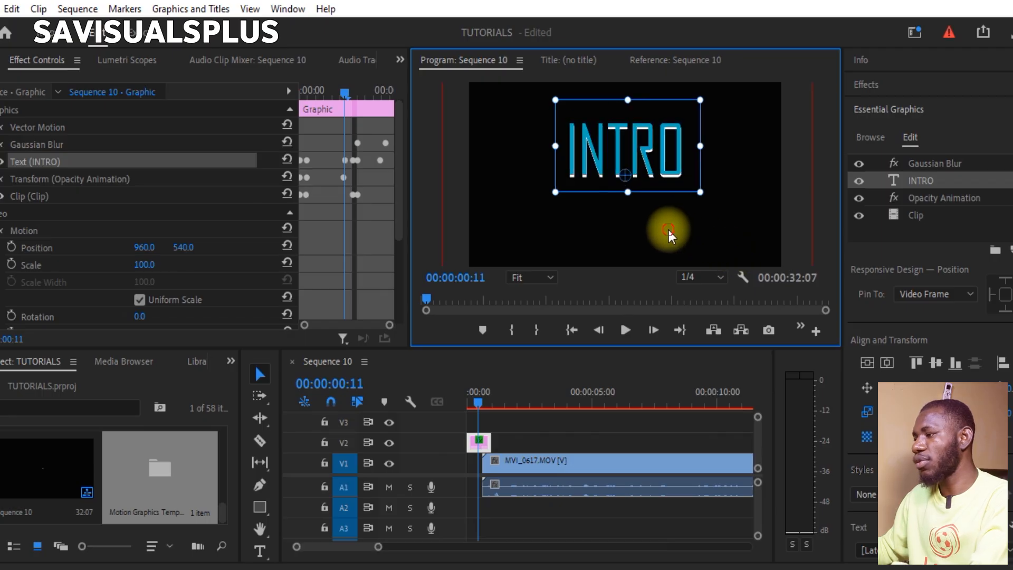
Step: Select the Clip layer of the INTRO graphic and shift it slightly lower in the frame
left_click(648, 230)
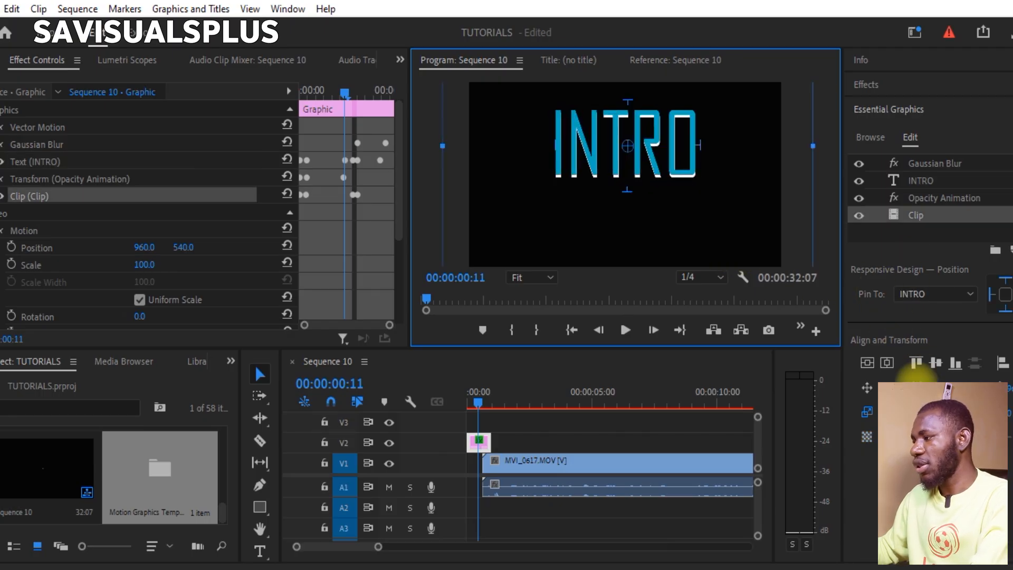
left_click(924, 379)
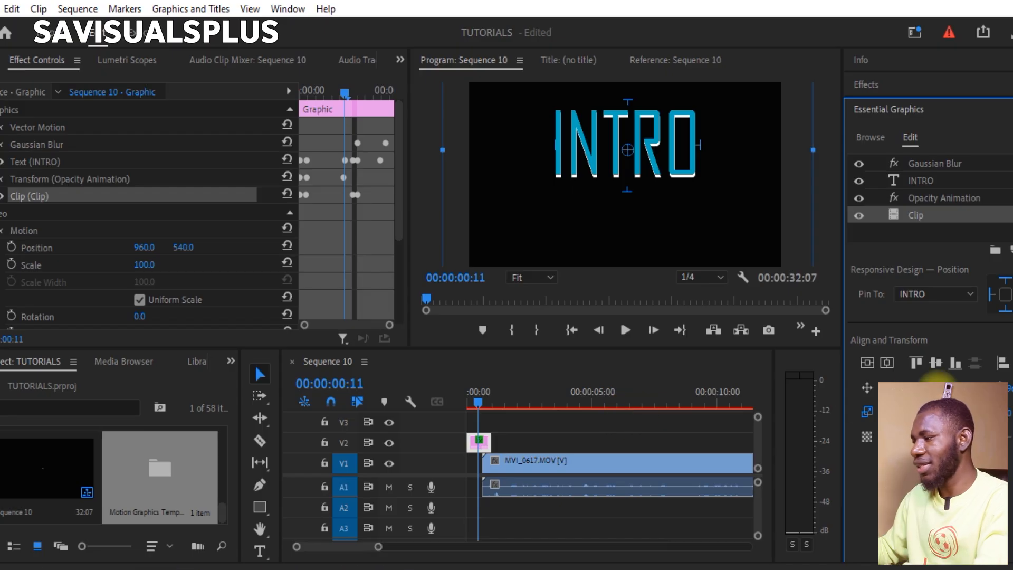
left_click(710, 228)
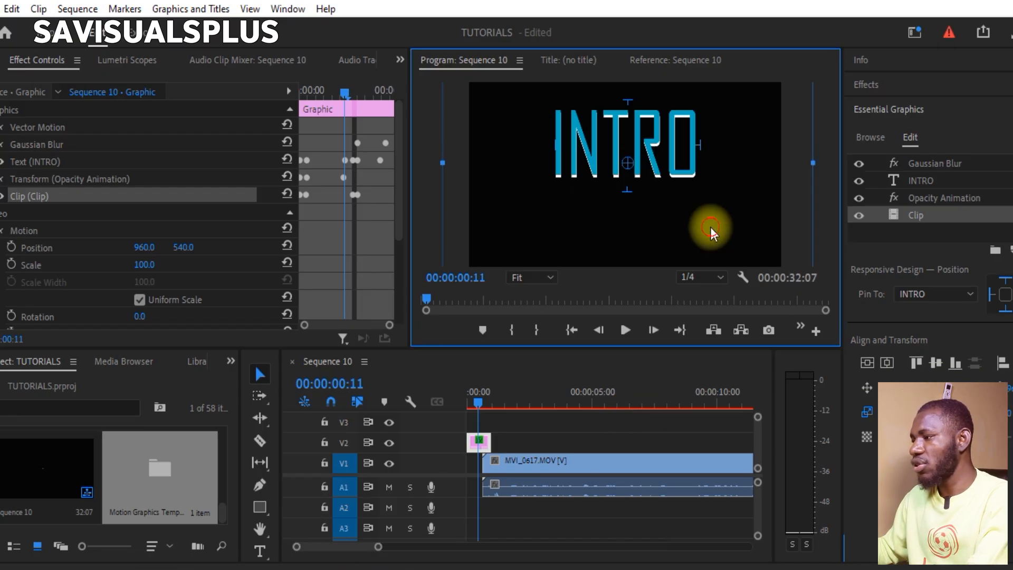
Step: Lower the whole INTRO graphic in the frame by setting its vertical position to 687.0
left_click(533, 429)
left_click(621, 154)
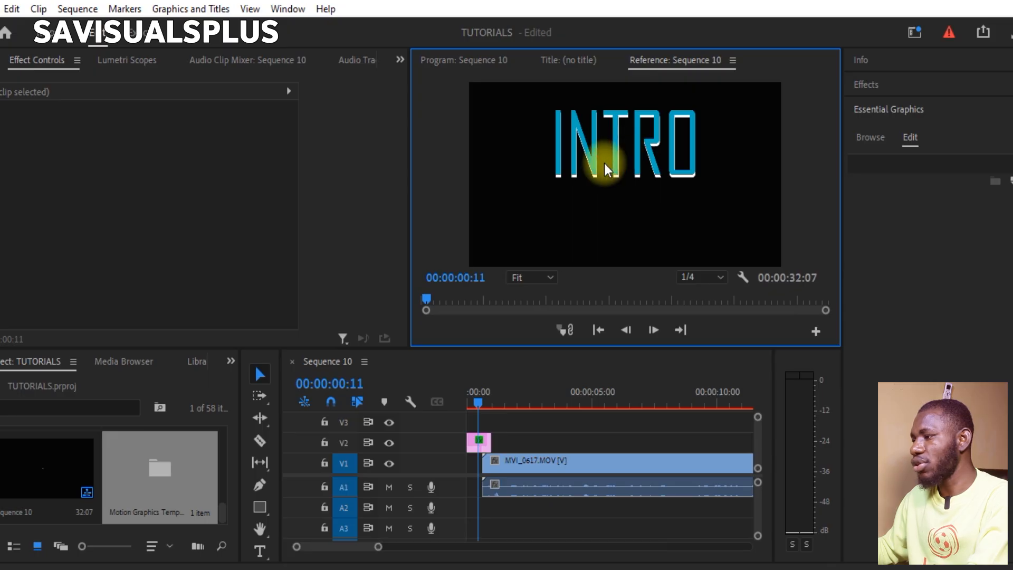
left_click(479, 444)
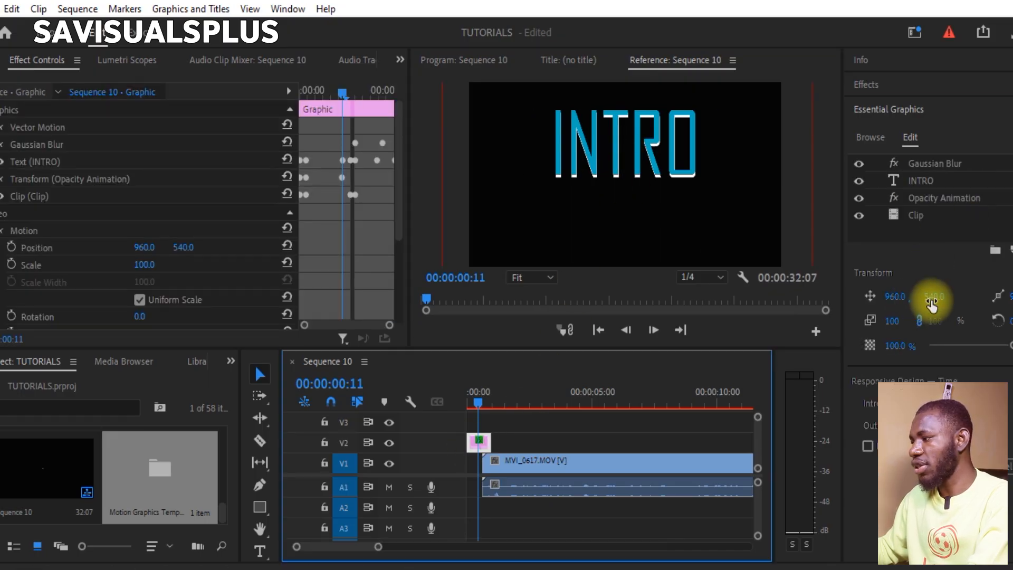
left_click_drag(931, 304, 886, 300)
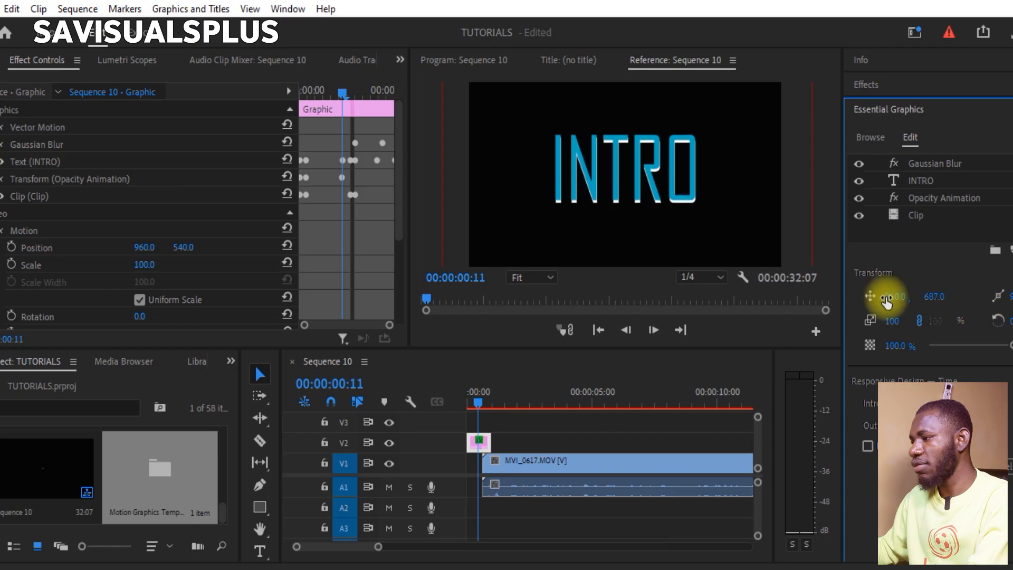
Step: Play the sequence from the start repeatedly to check the INTRO animation leading into the MVI_0617.MOV clip
left_click(565, 427)
key("space")
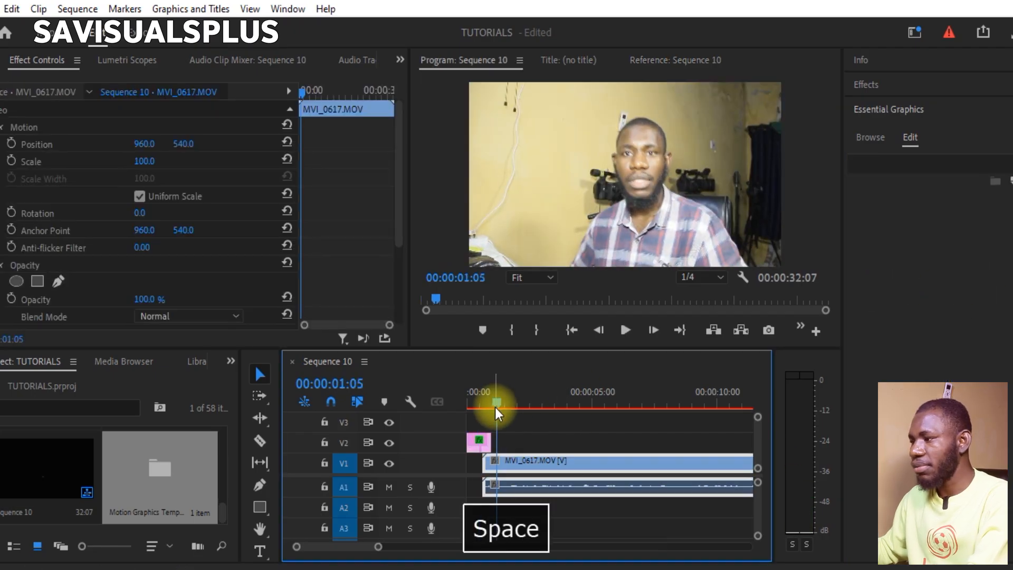
left_click_drag(495, 407, 387, 406)
key("v")
key("space")
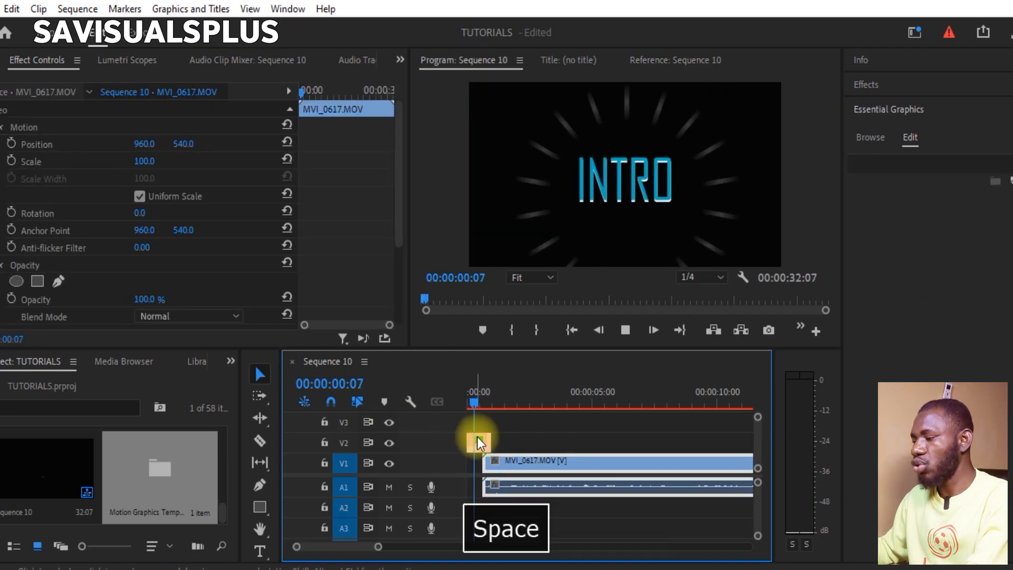
key("space")
left_click_drag(482, 393, 467, 393)
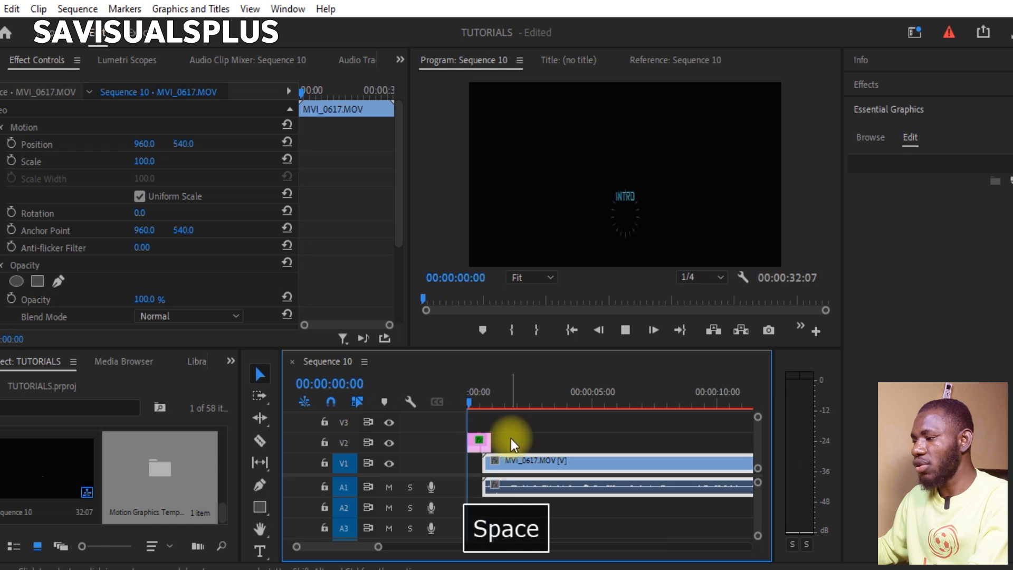
key("space")
key("v")
key("space")
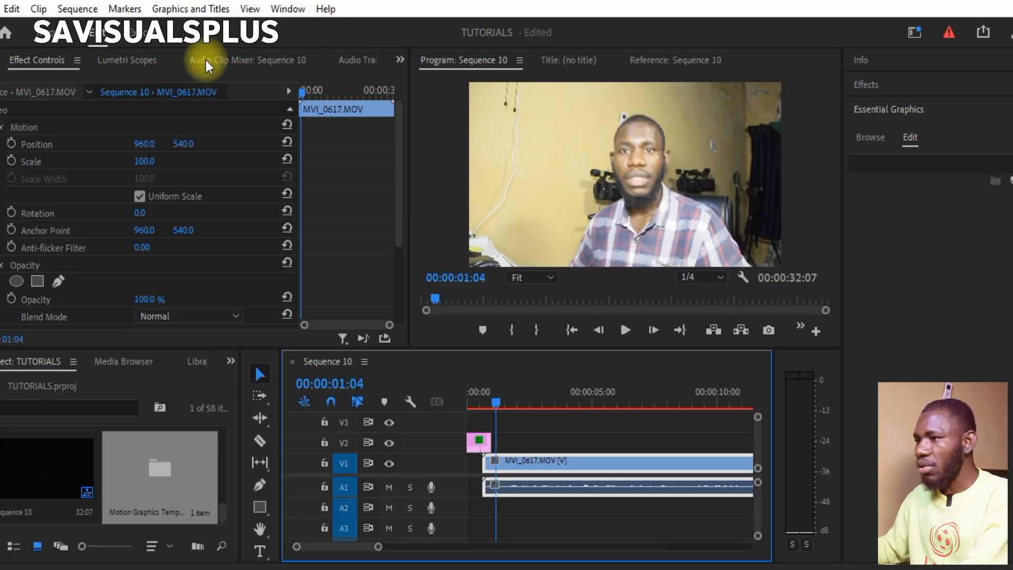
Step: Display the text and caption options for the sequence in place of the effect controls
left_click(142, 61)
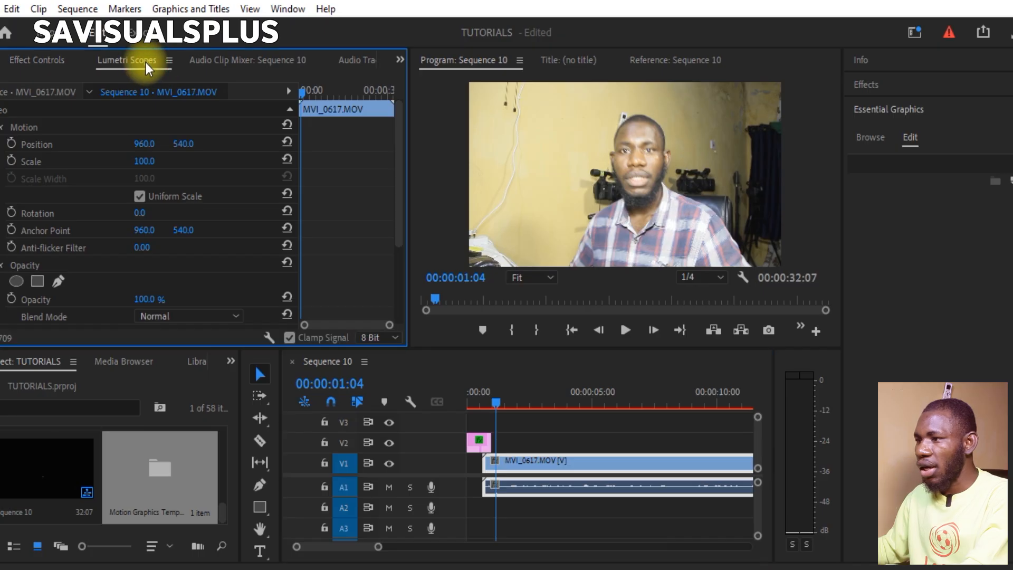
left_click(55, 65)
left_click(399, 62)
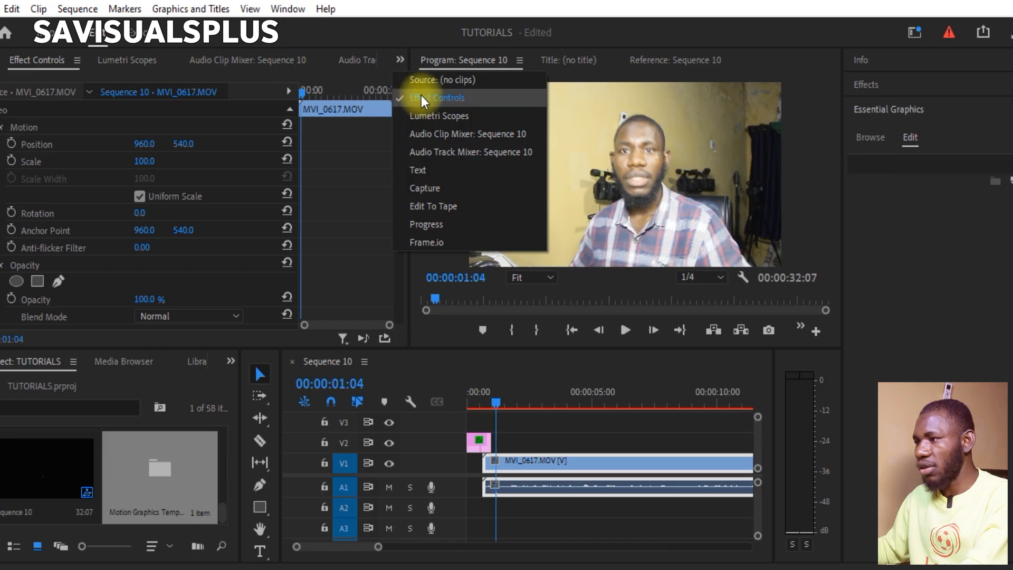
left_click(430, 166)
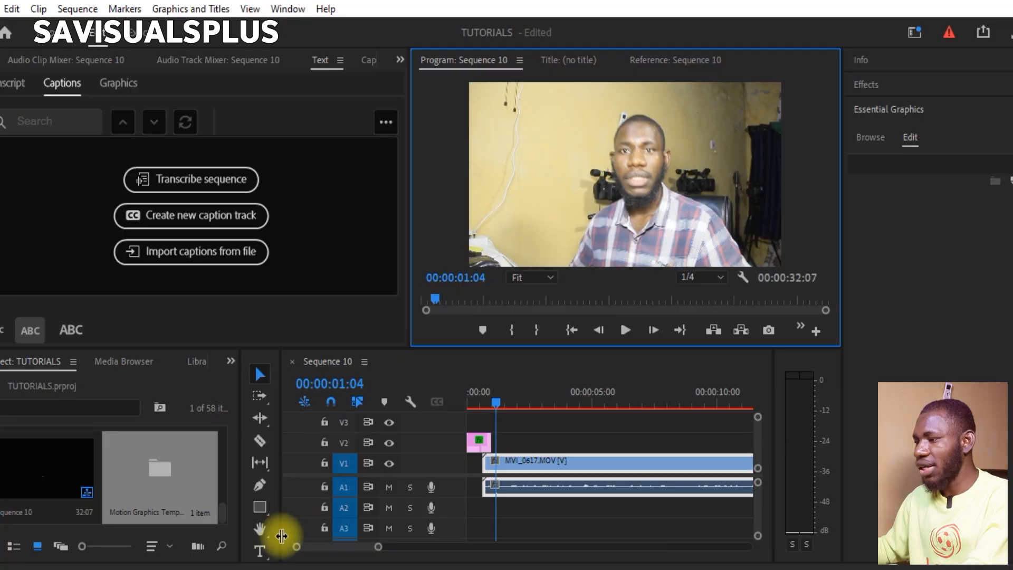
Step: Add the text TUTORIAL with the Type tool at 00:00:01:04, in the lower-left area of the video at position 230.4, 936.0
left_click(272, 533)
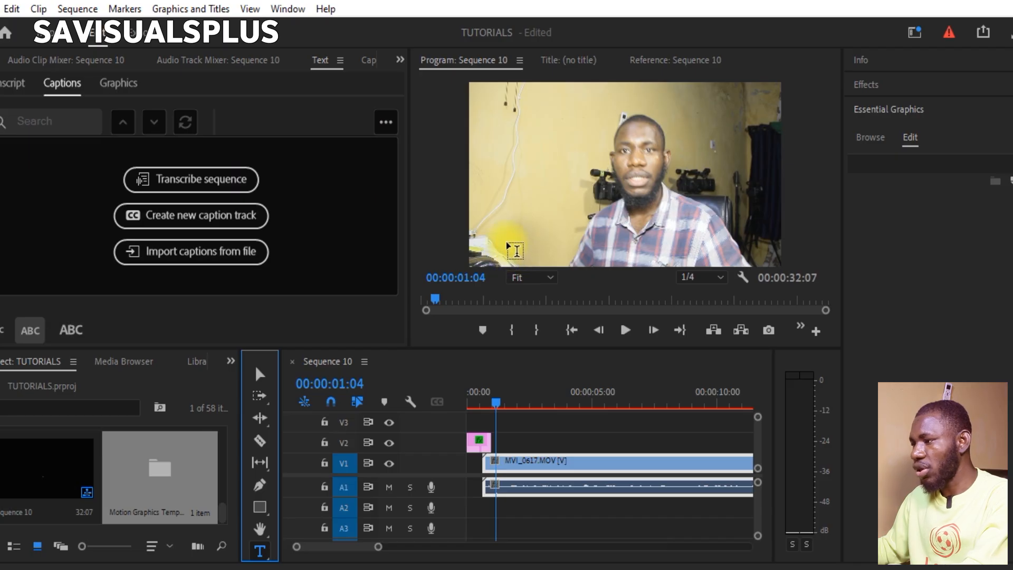
left_click(508, 243)
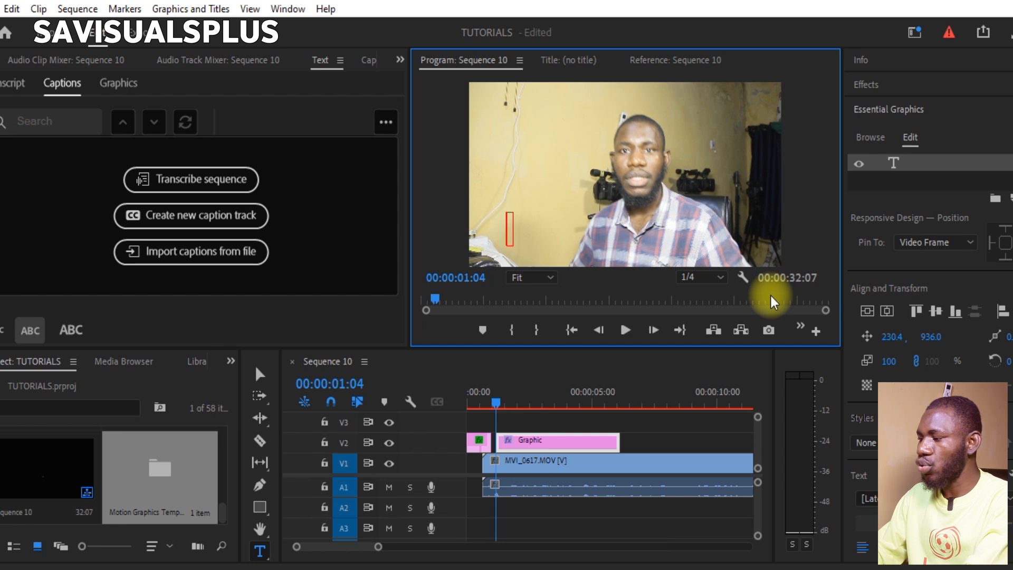
key("BackSpace")
key("BackSpace")
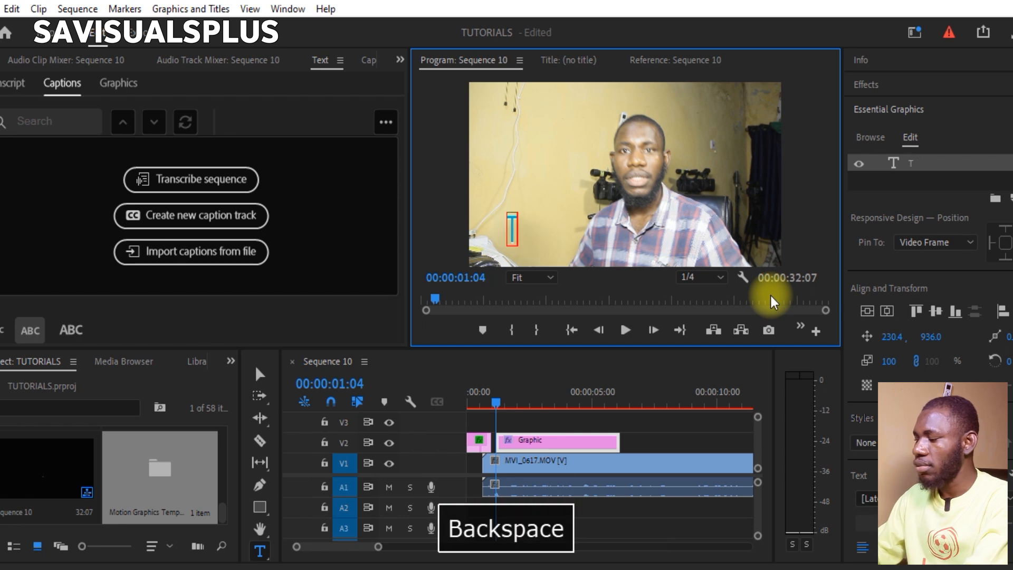
type("TORIAL")
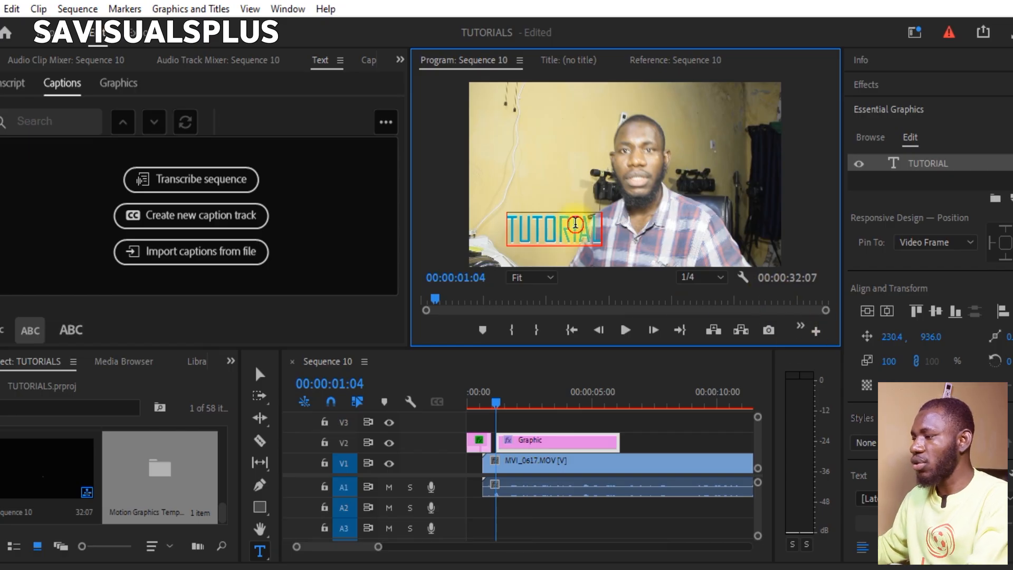
double_click(575, 223)
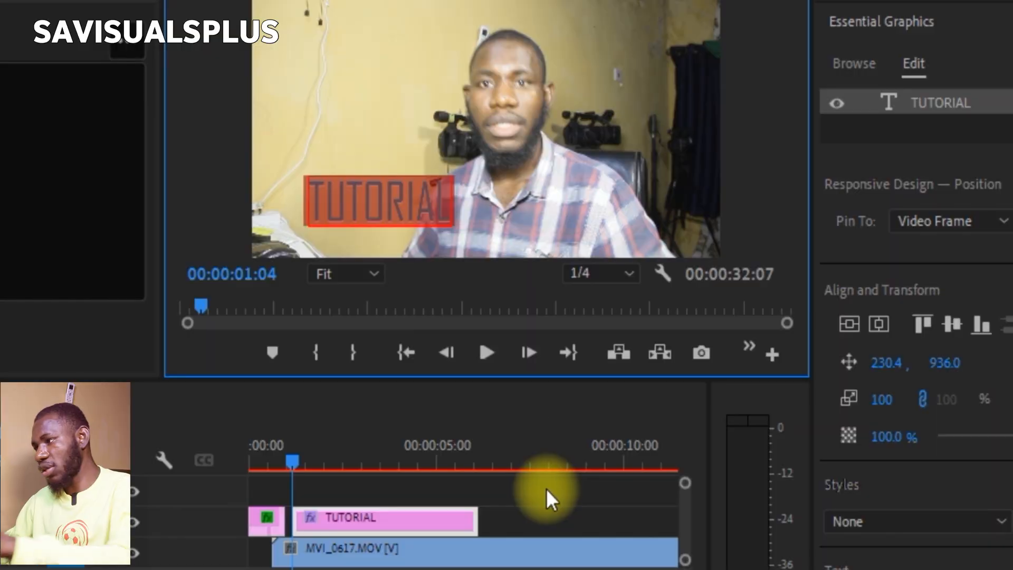
left_click(546, 488)
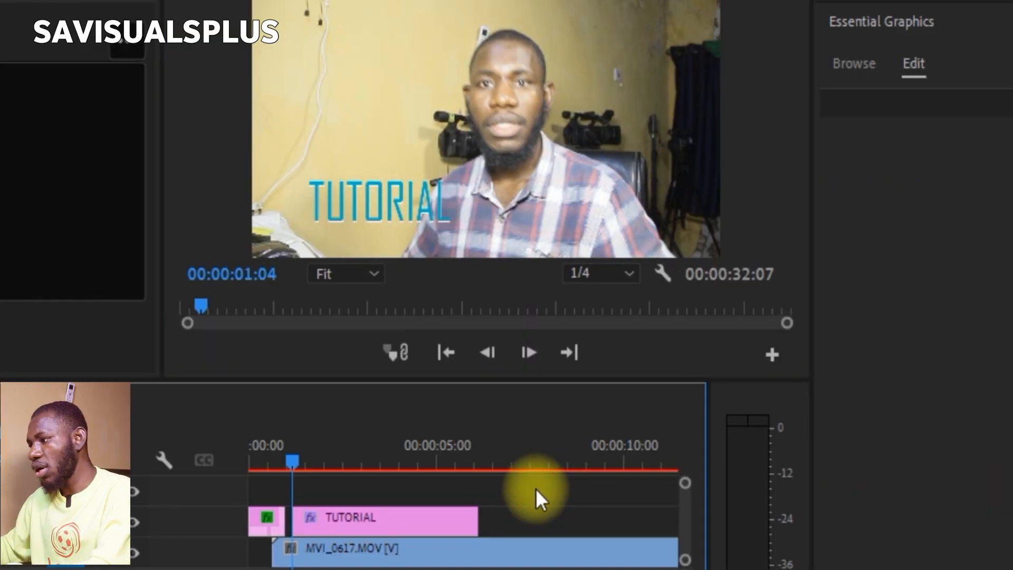
Step: Play on to 00:00:01:22 and move the TUTORIAL text toward the lower centre of the frame, to about 604.6, 1017.0
key("space")
left_click(430, 516)
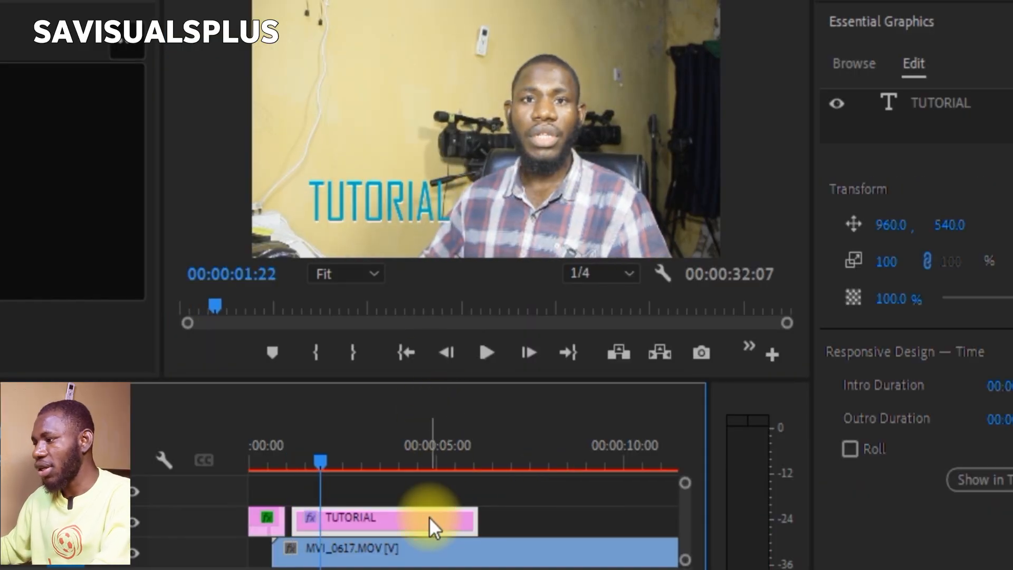
left_click_drag(371, 200, 463, 216)
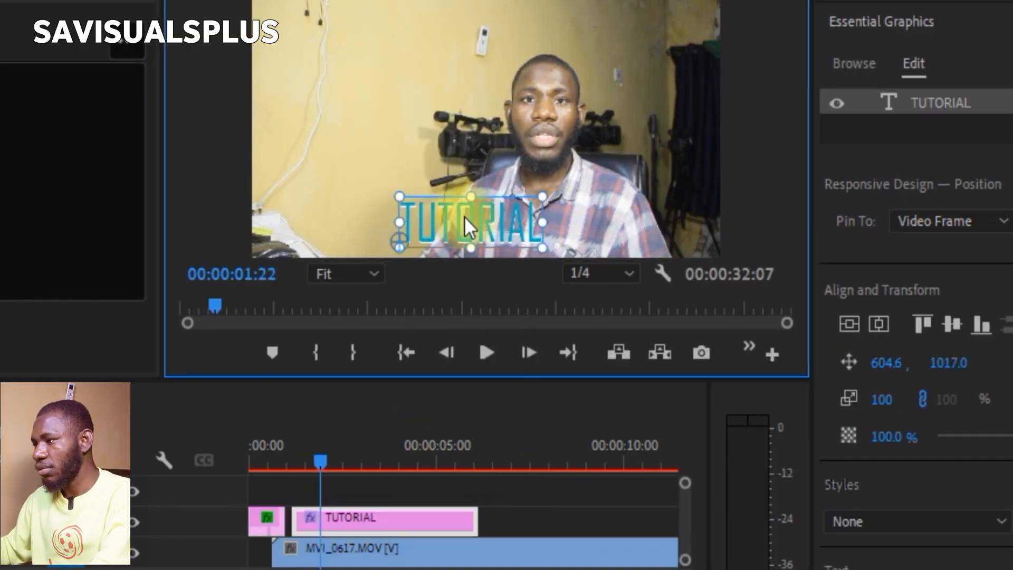
Step: Change the font of the TUTORIAL text to Berlin Sans FB in the Regular style
left_click(432, 517)
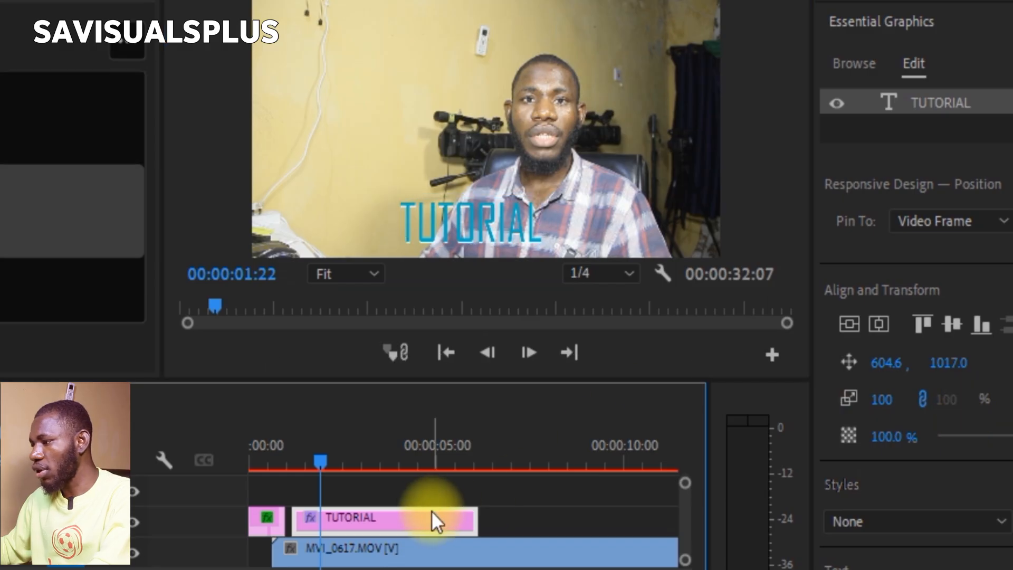
left_click(429, 218)
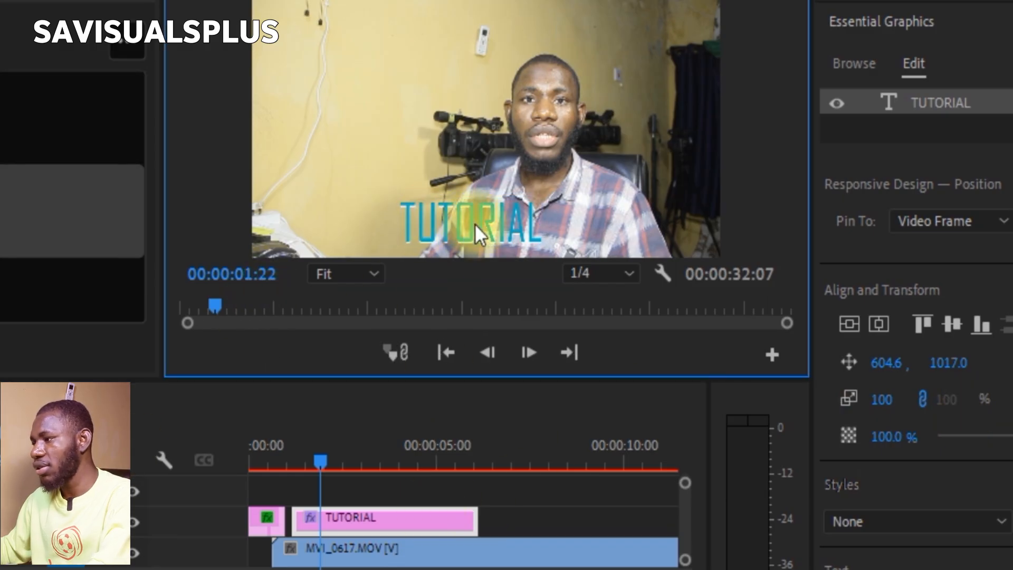
left_click(864, 113)
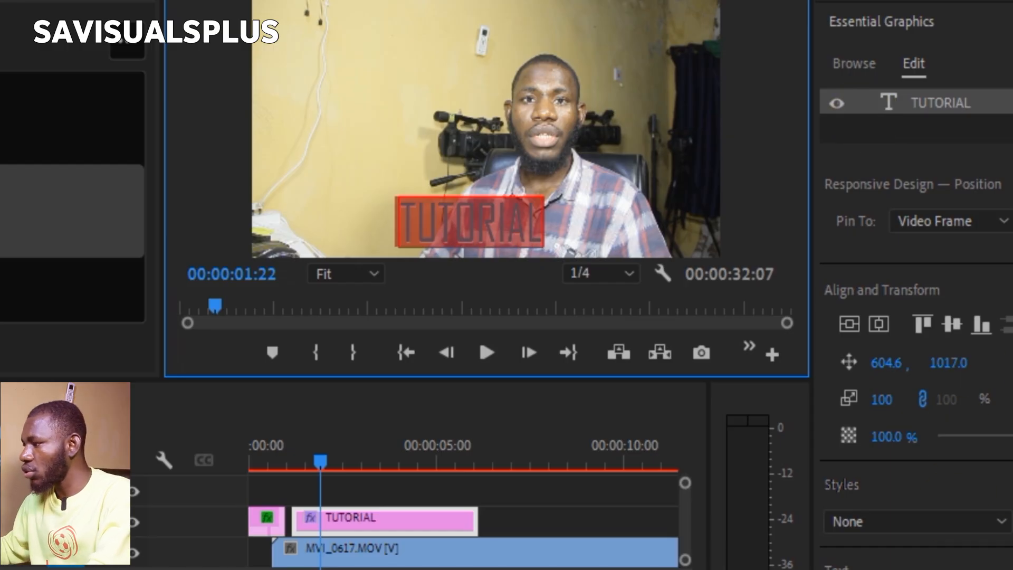
scroll(960, 266, "down", 6)
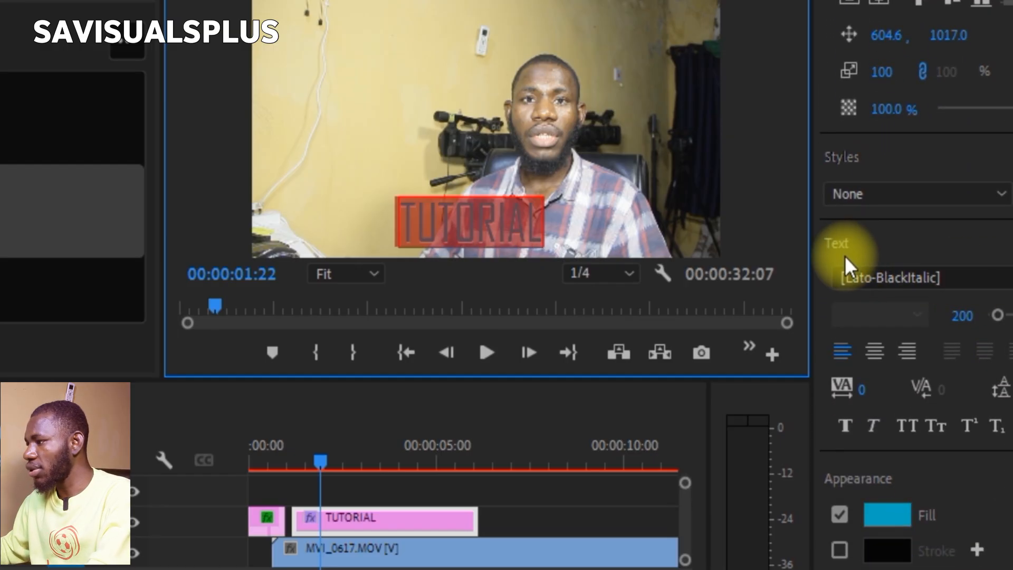
left_click(891, 278)
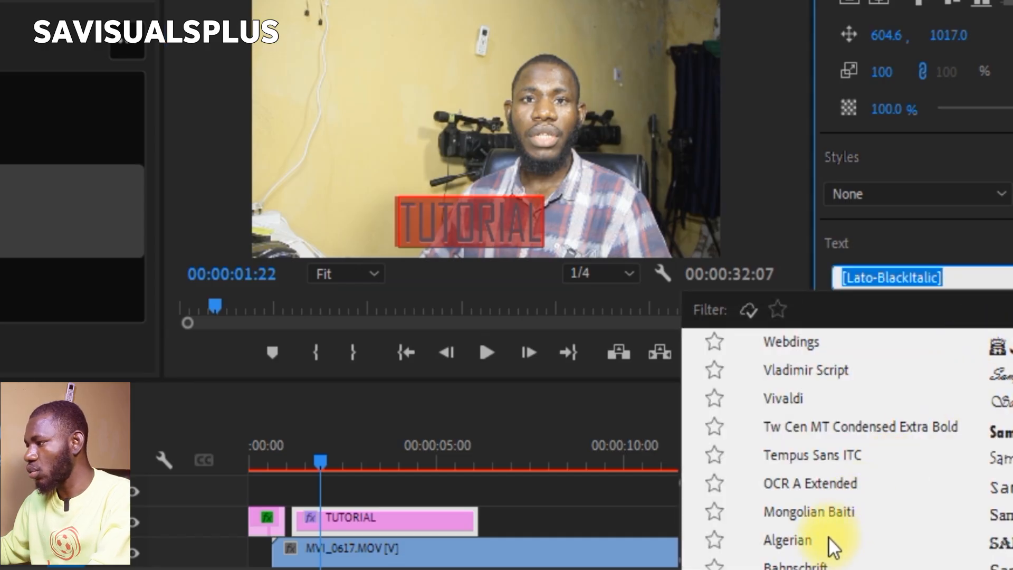
left_click(797, 564)
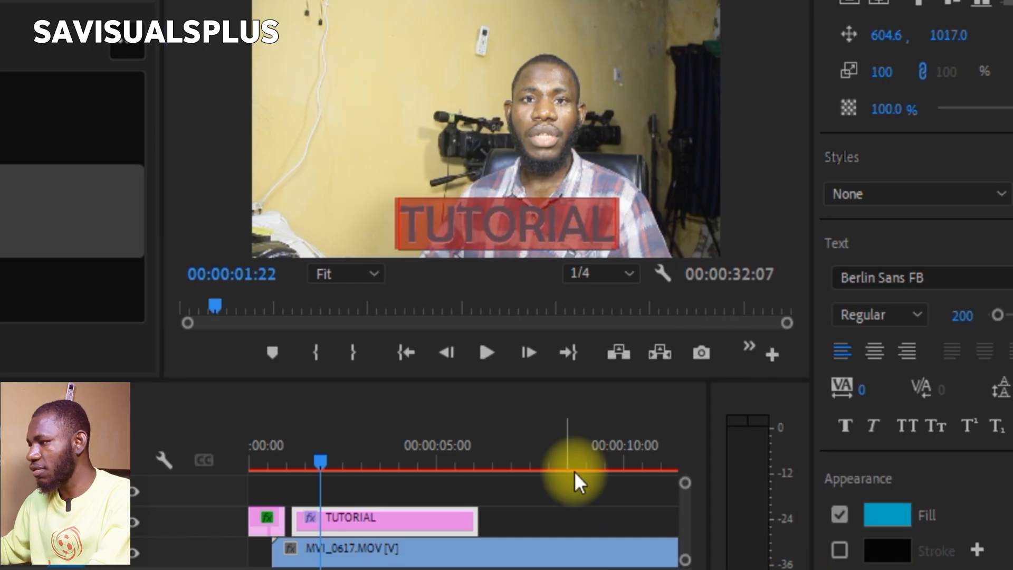
left_click(561, 227)
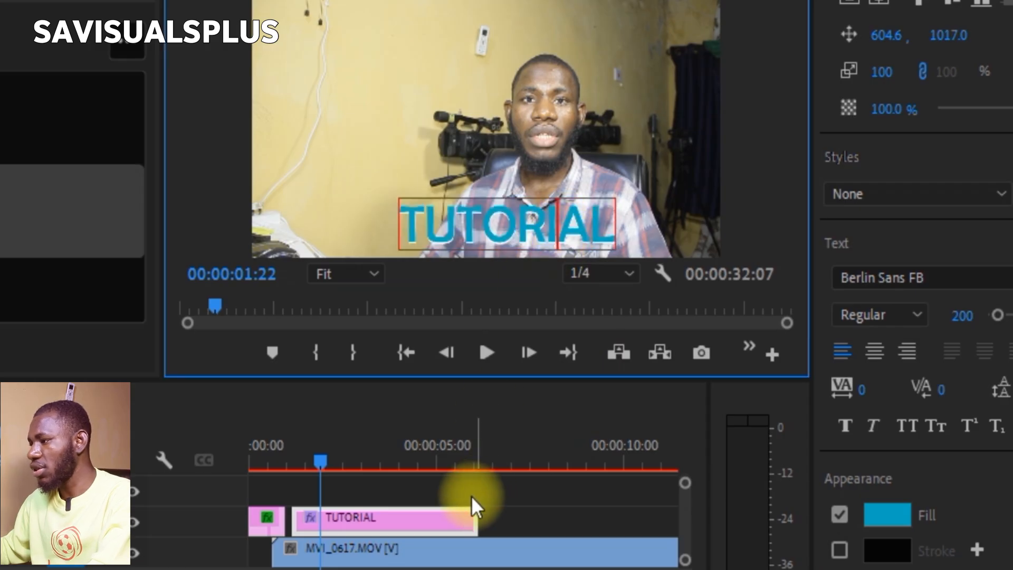
left_click(445, 524)
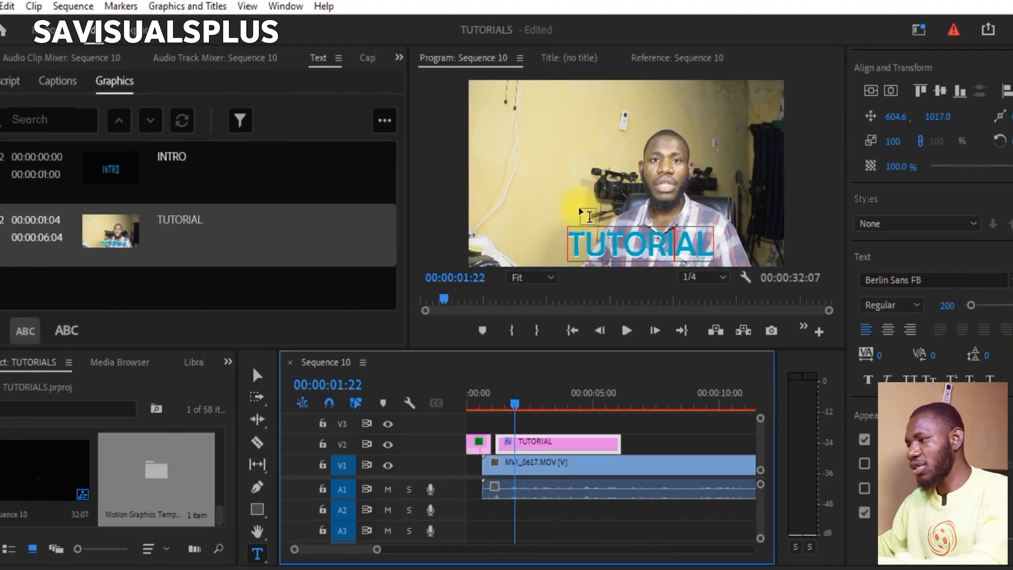
Step: Set the fill colour of the TUTORIAL text to white, FFFFFF
double_click(614, 235)
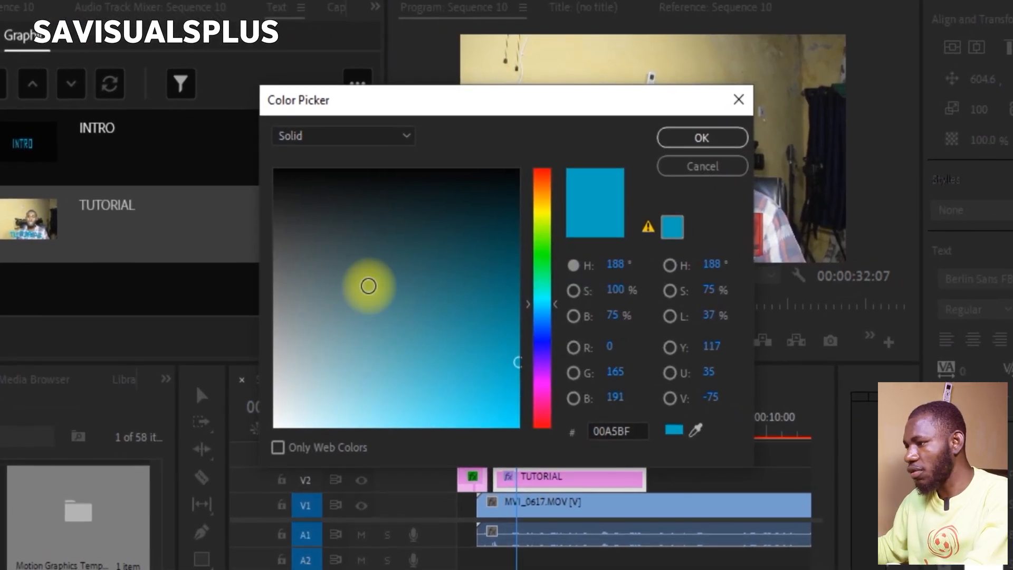
mouse_move(365, 288)
left_mouse_down()
mouse_move(279, 414)
mouse_move(226, 463)
mouse_move(210, 468)
mouse_move(137, 414)
left_mouse_up()
mouse_move(270, 407)
left_mouse_down()
mouse_move(232, 445)
mouse_move(162, 484)
left_mouse_up()
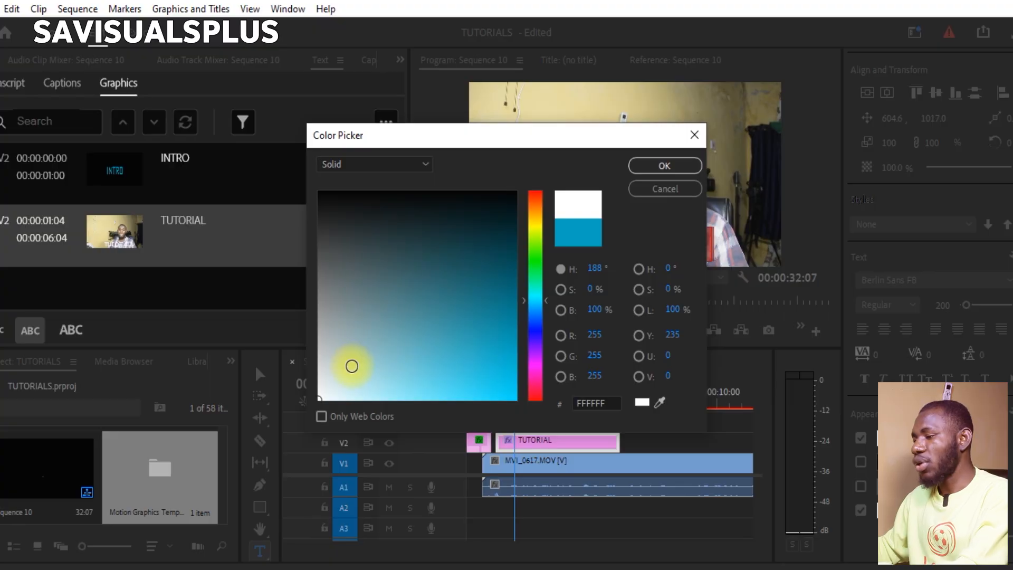
mouse_move(350, 362)
left_mouse_down()
mouse_move(389, 328)
mouse_move(471, 212)
left_mouse_up()
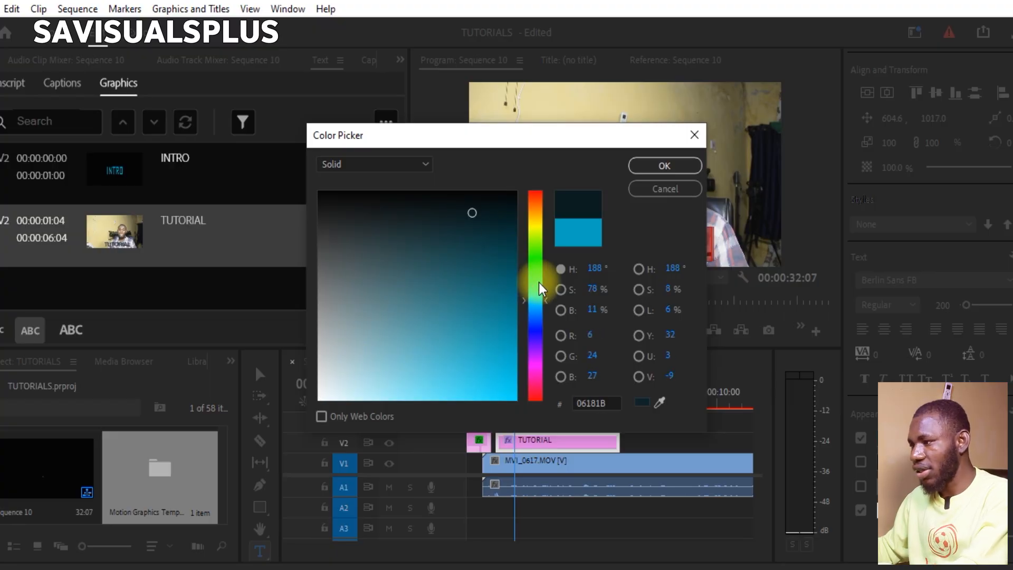
left_click_drag(539, 285, 534, 216)
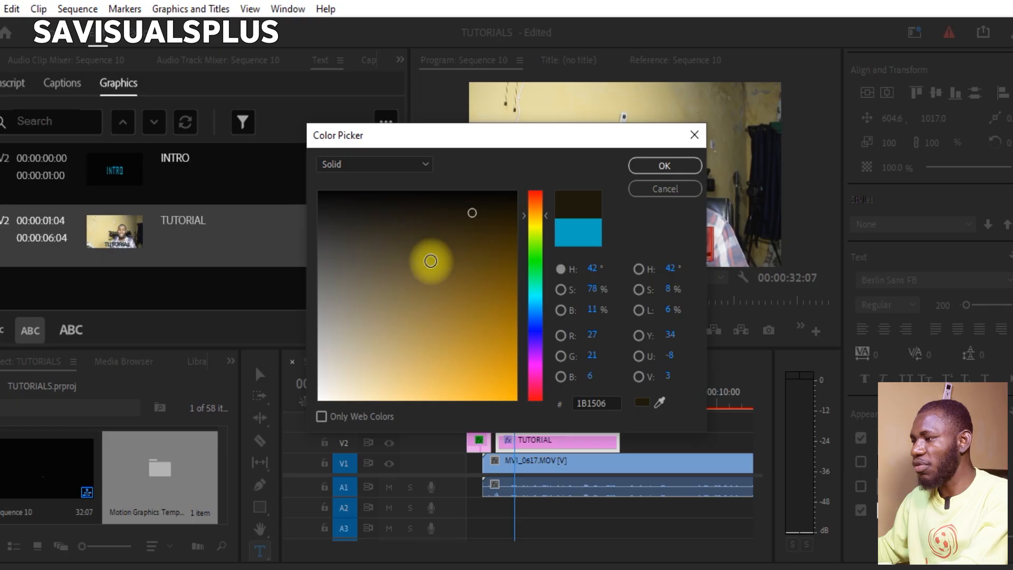
left_click_drag(431, 260, 401, 316)
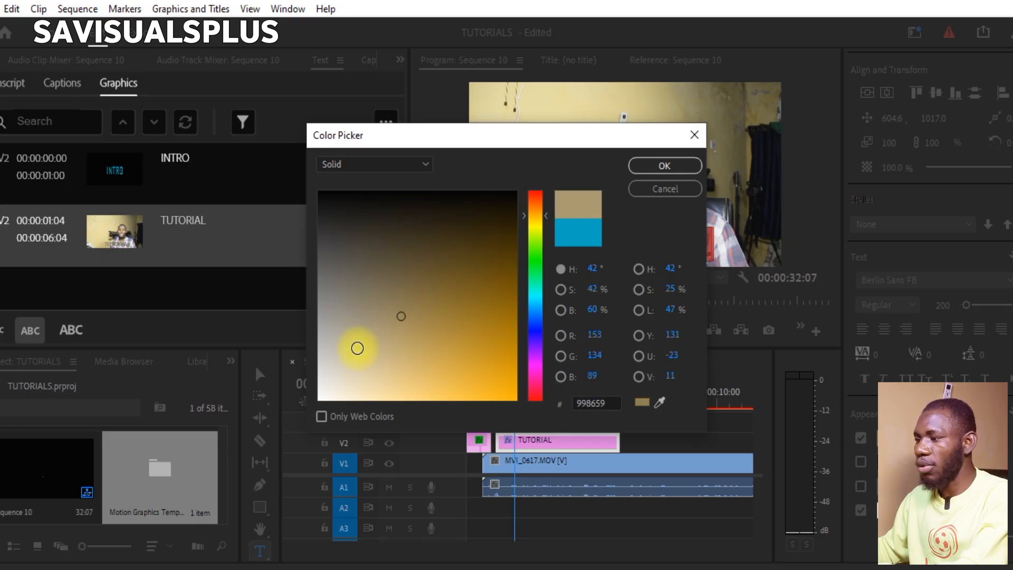
left_click_drag(357, 348, 296, 423)
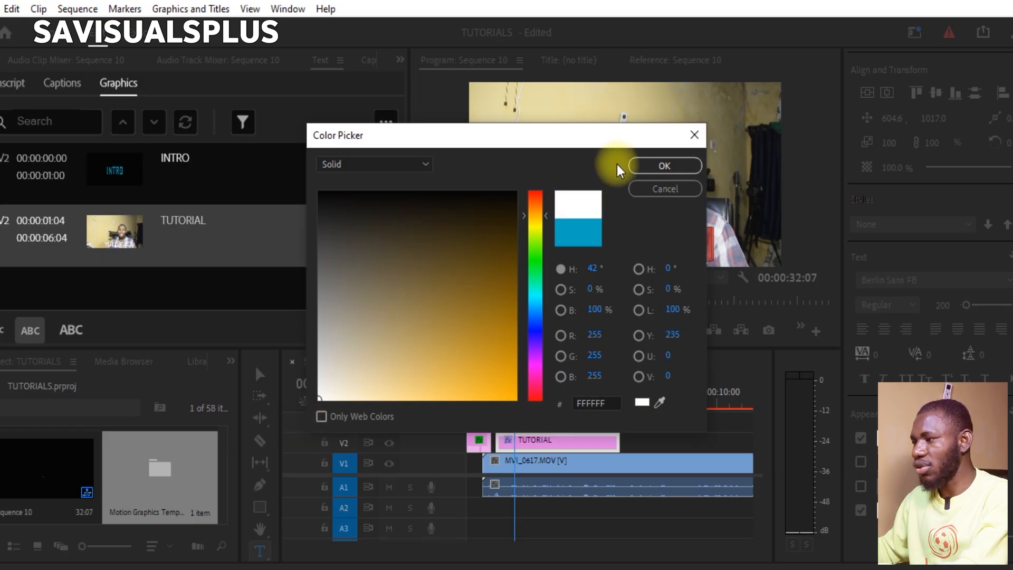
left_click(664, 166)
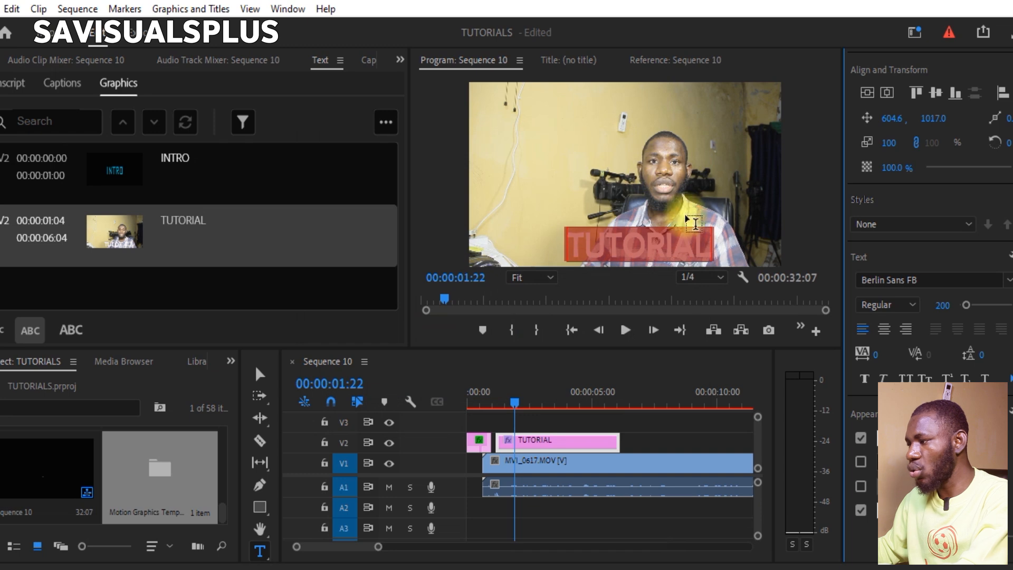
left_click(637, 442)
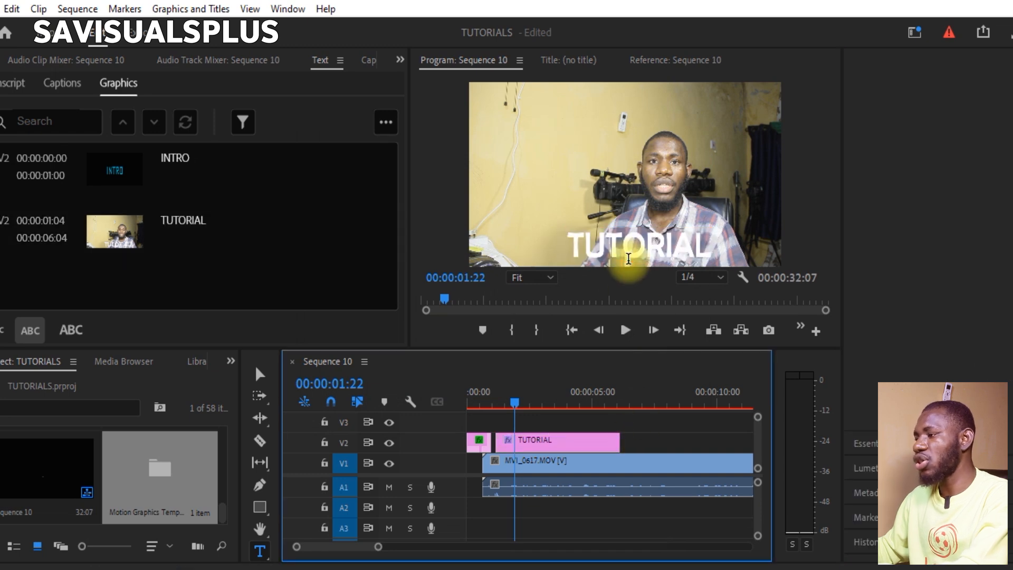
Step: Enable a black stroke around the TUTORIAL text
left_click(628, 257)
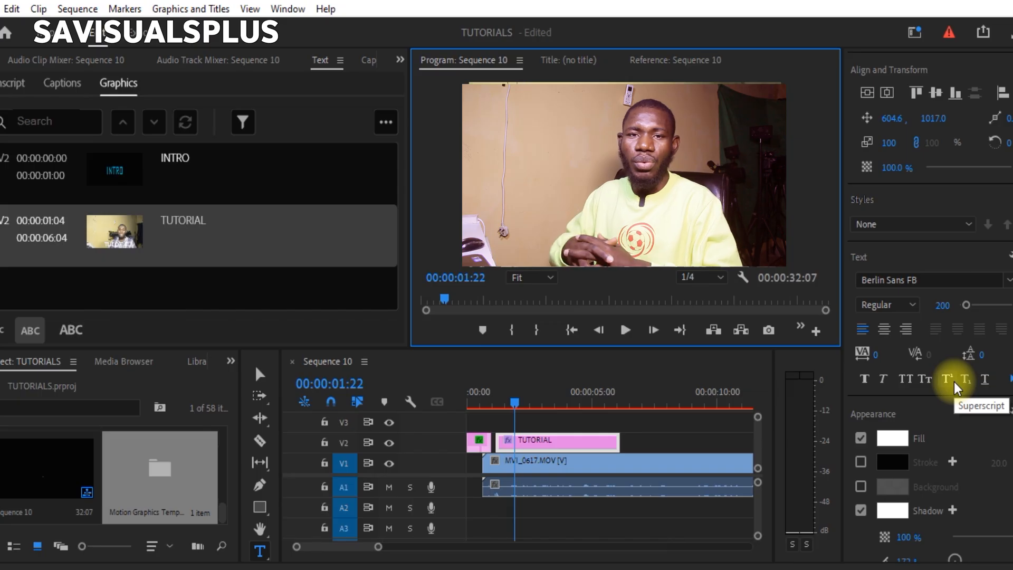
left_click(860, 462)
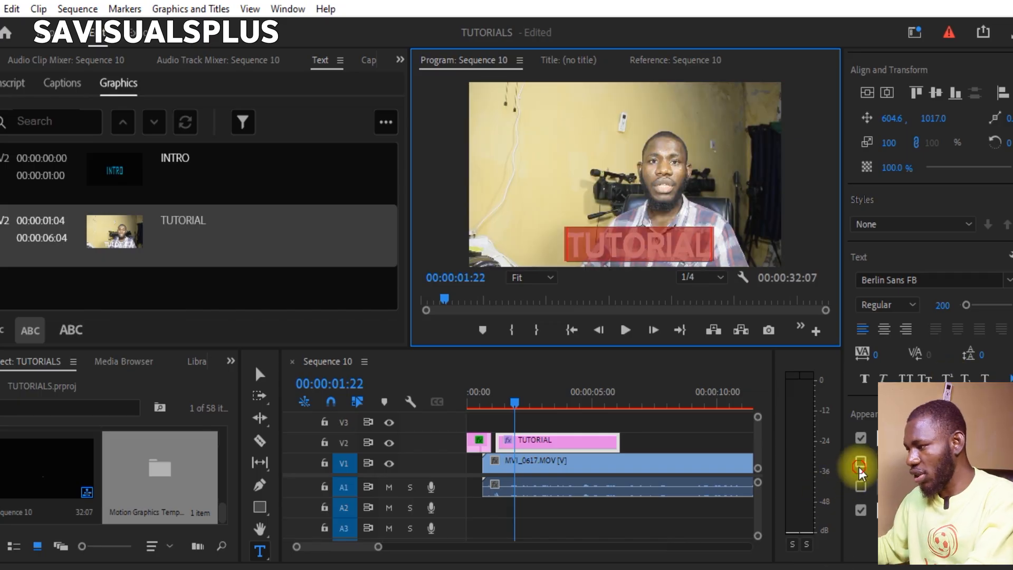
left_click(664, 434)
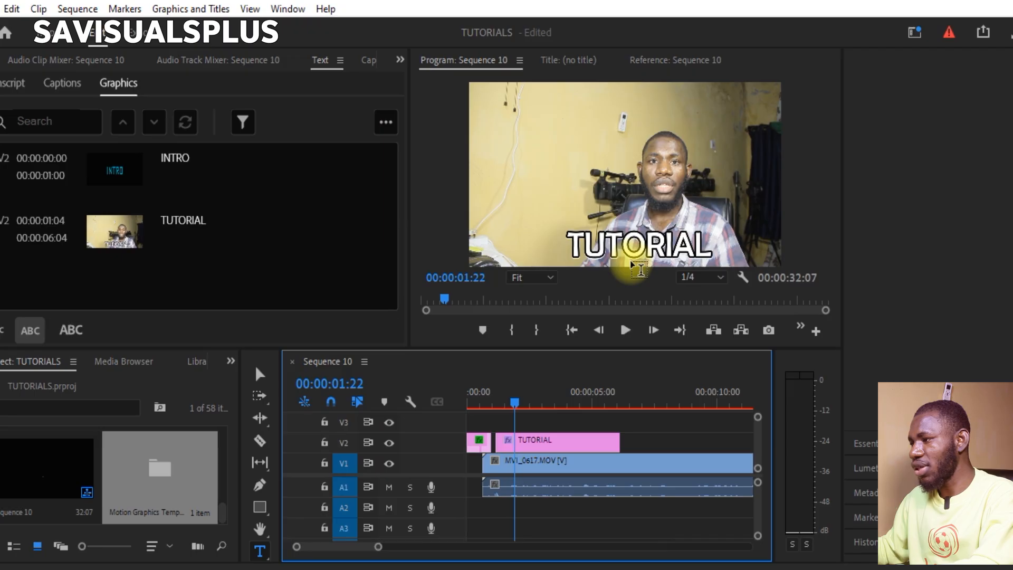
Step: Scale the TUTORIAL text to 50 % and shift it horizontally to position 739.1, 1017.0
double_click(619, 232)
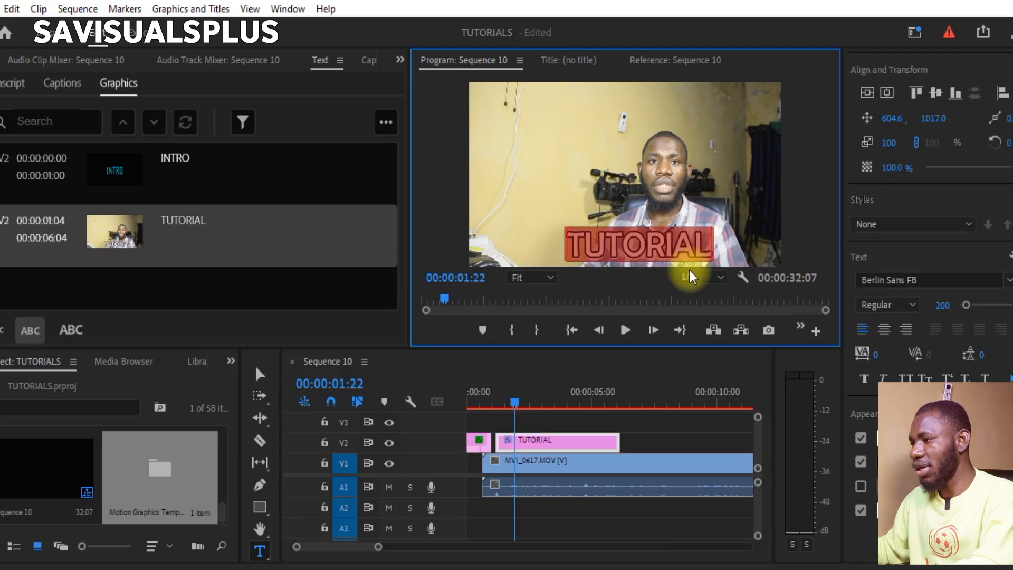
scroll(936, 203, "up", 2)
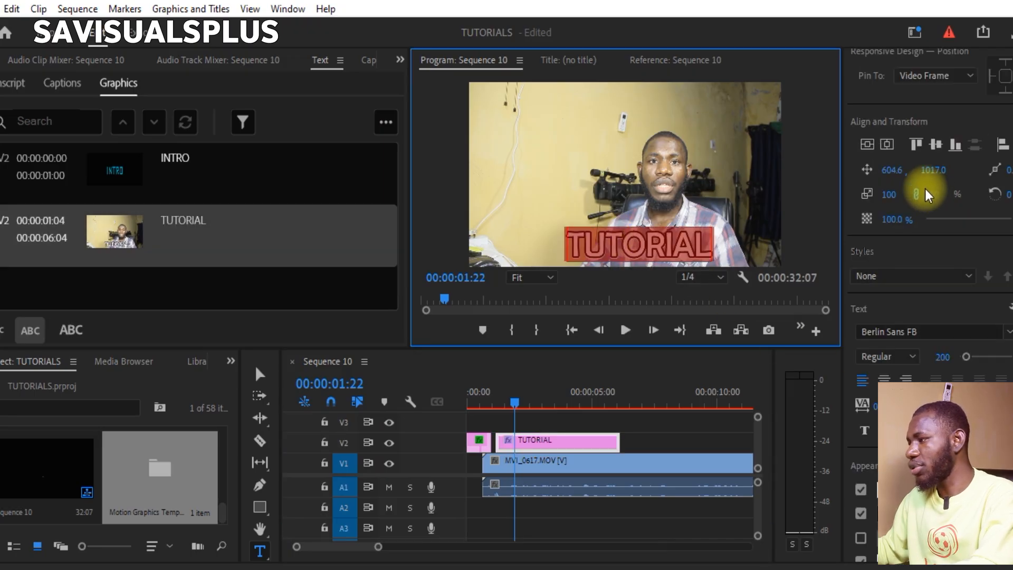
left_click_drag(891, 199, 849, 200)
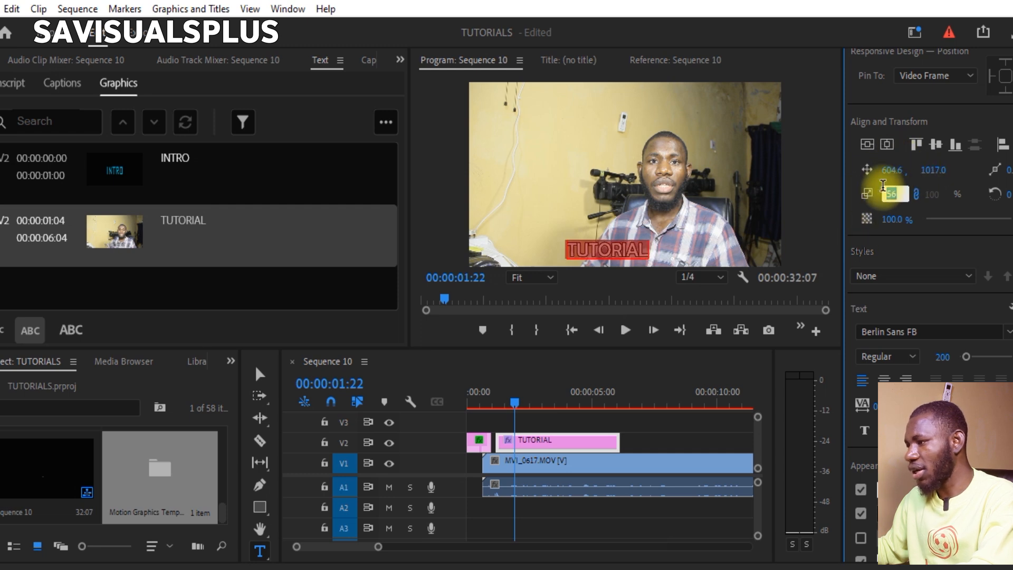
key("Return")
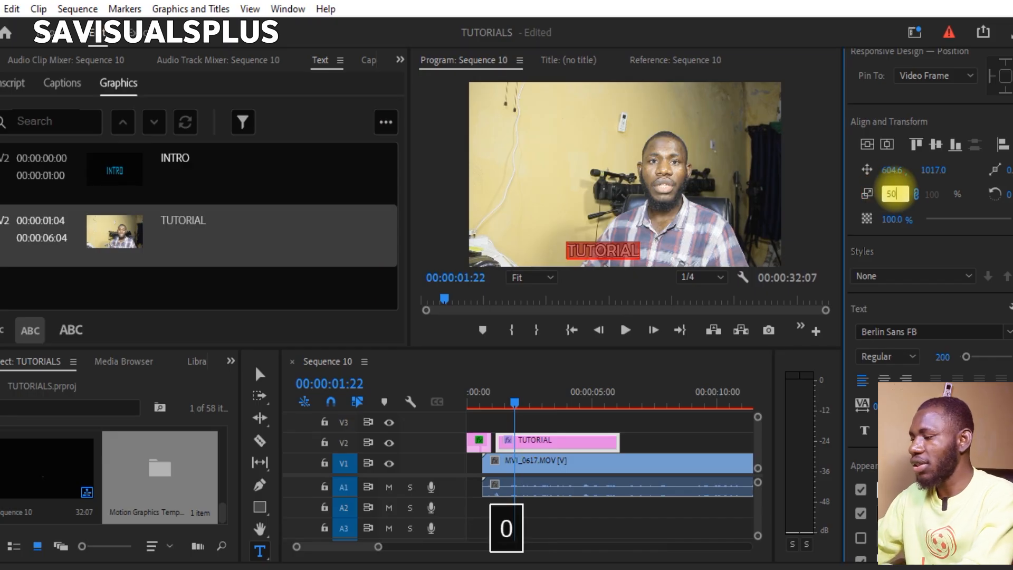
key("Return")
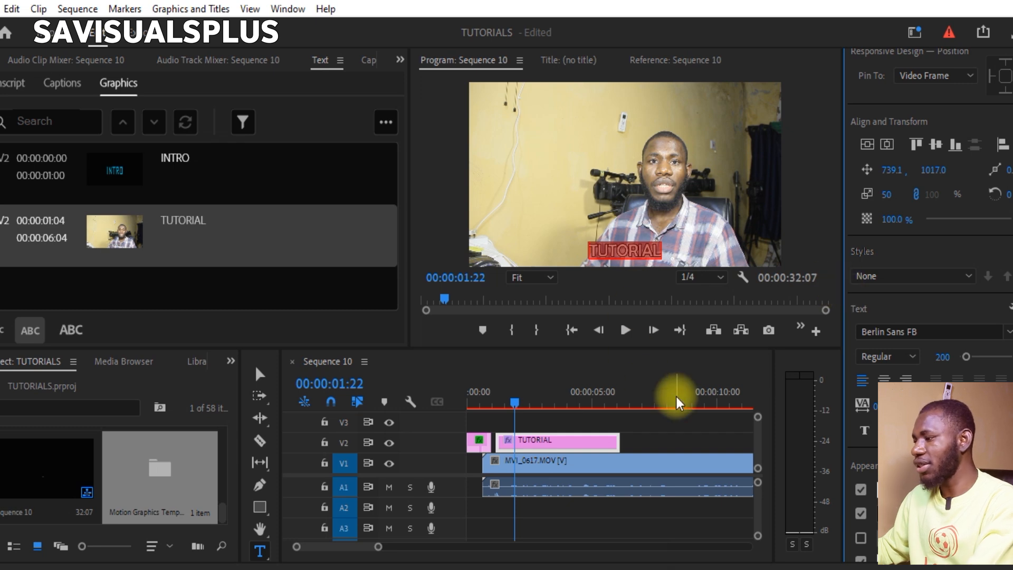
left_click(654, 434)
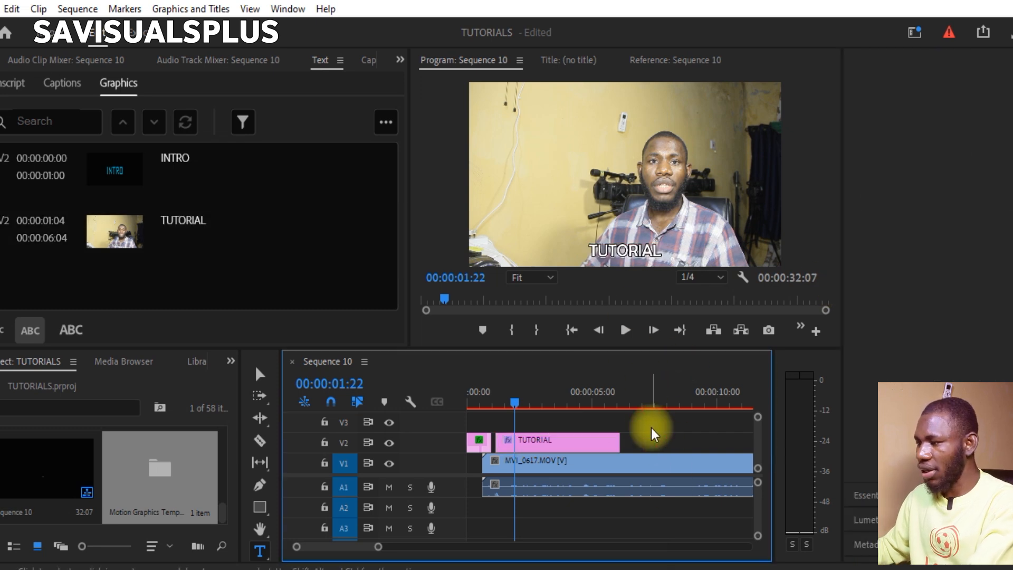
Step: Switch to the Selection tool, enlarge the video preview to fill the workspace and play the sequence to check the title
left_click(262, 375)
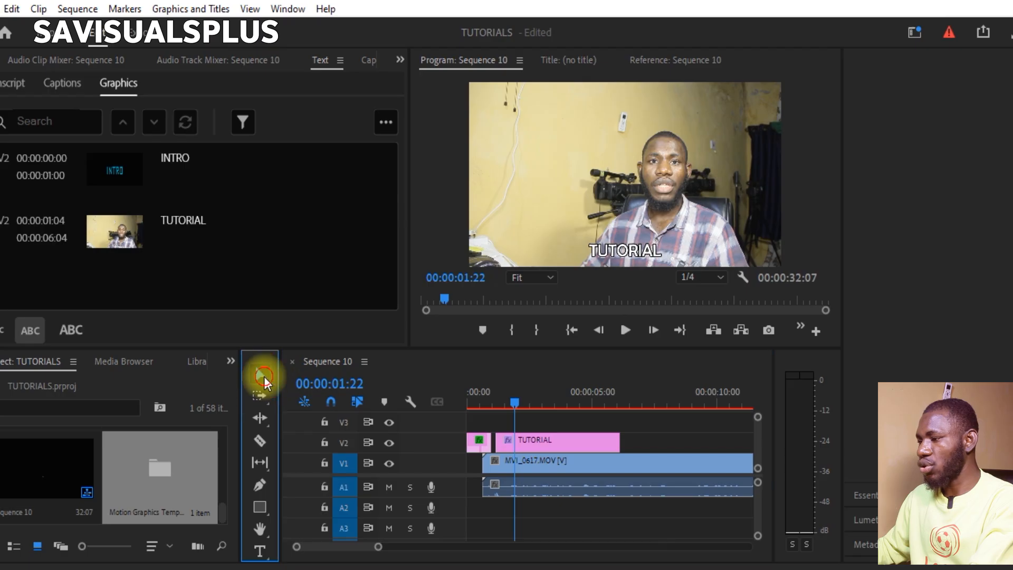
left_click(631, 227)
key("grave")
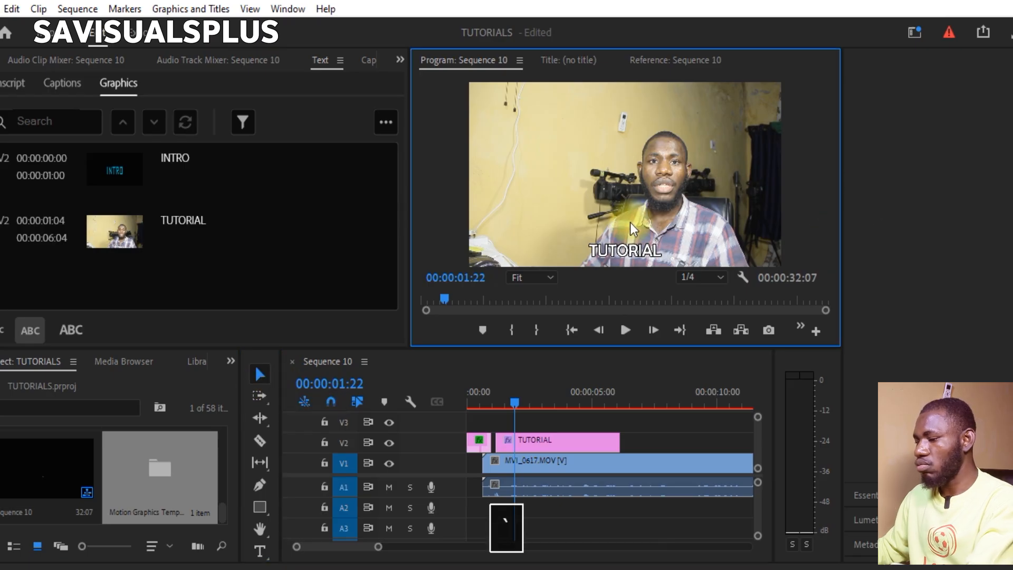
key("space")
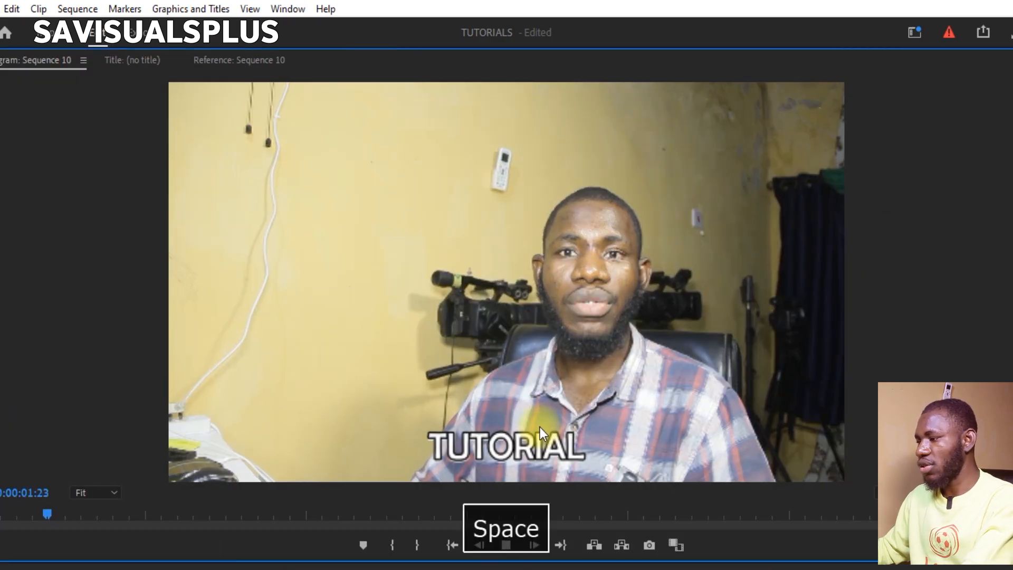